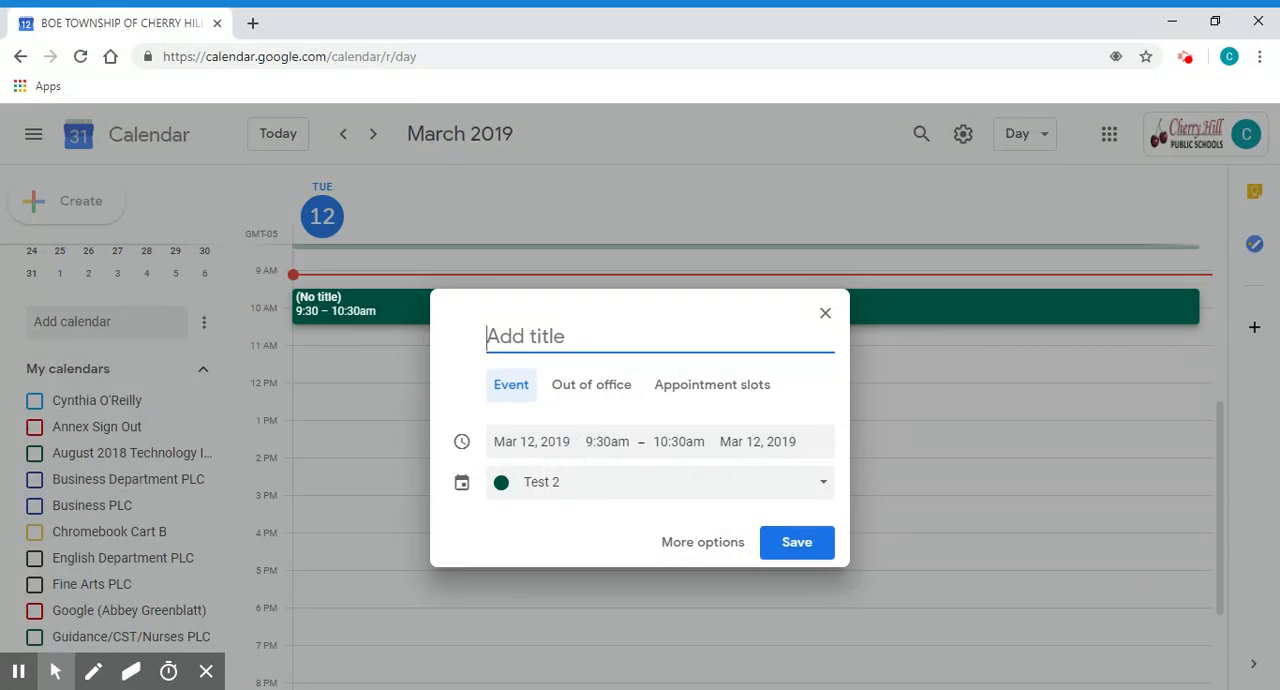
- Discard the untitled 9:30–10:30am event draft and check the available calendar view options, keeping the Day view
left_click(825, 313)
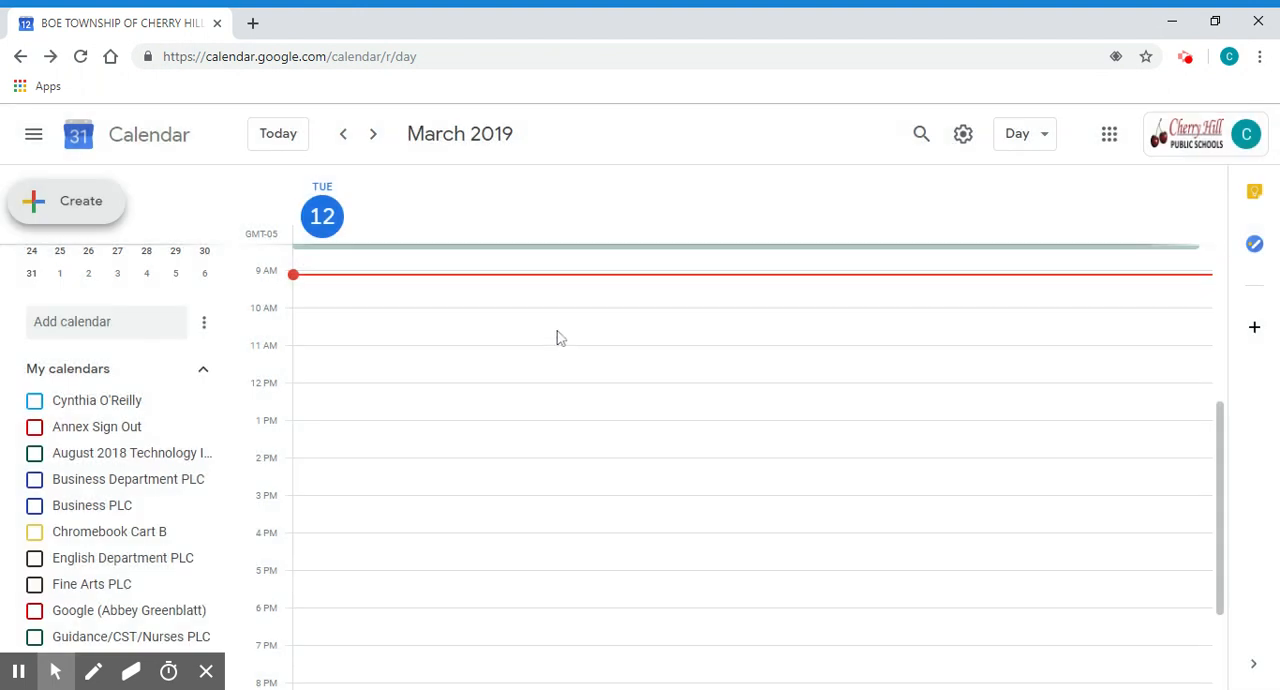
scroll(386, 352, "down", 1)
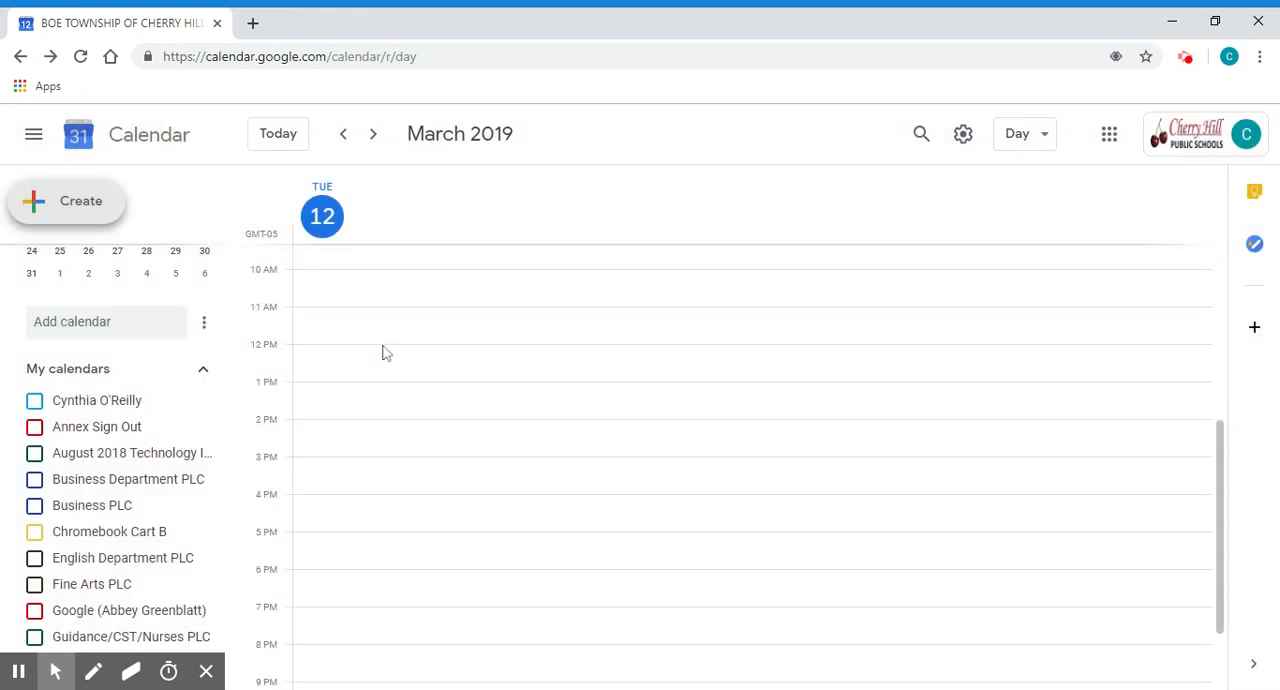
scroll(534, 362, "down", 3)
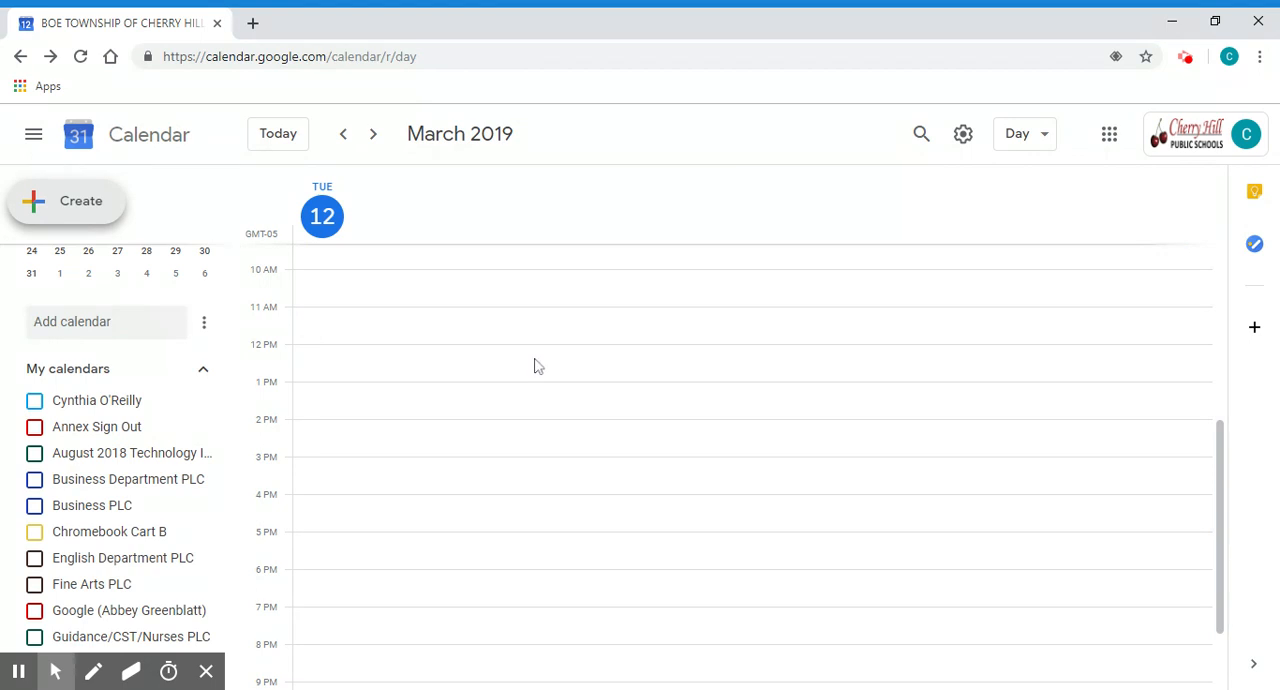
left_click(1021, 140)
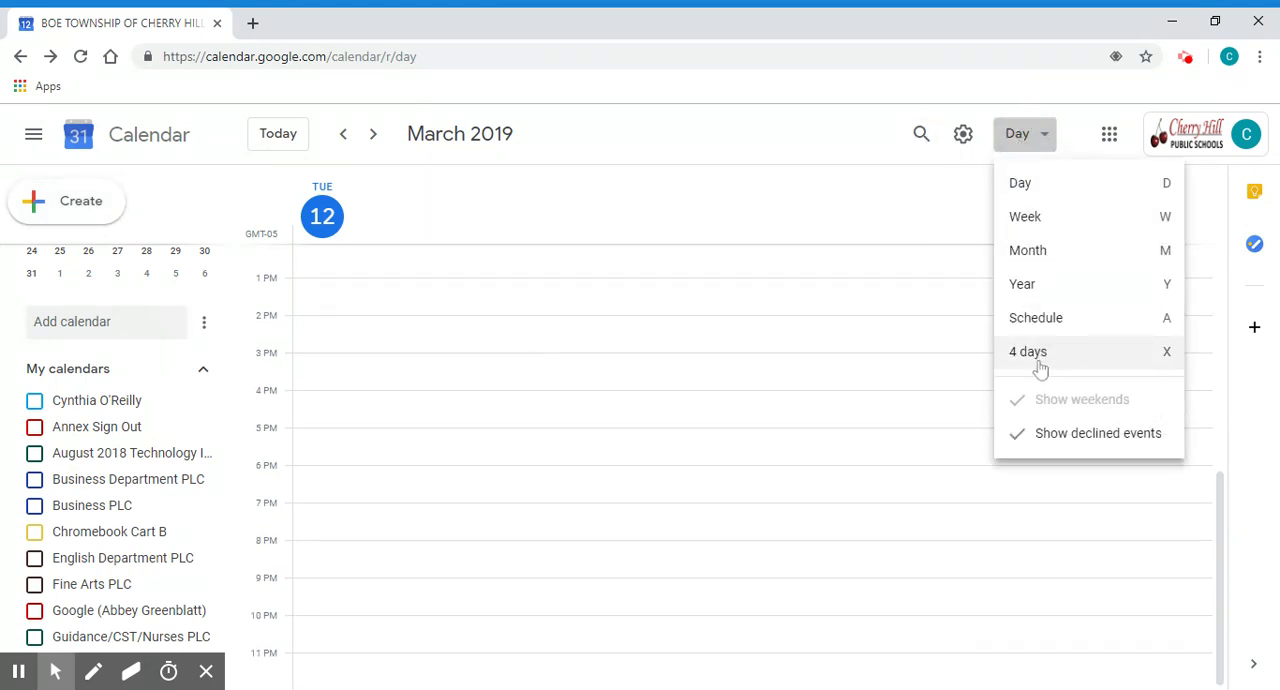
left_click(1020, 133)
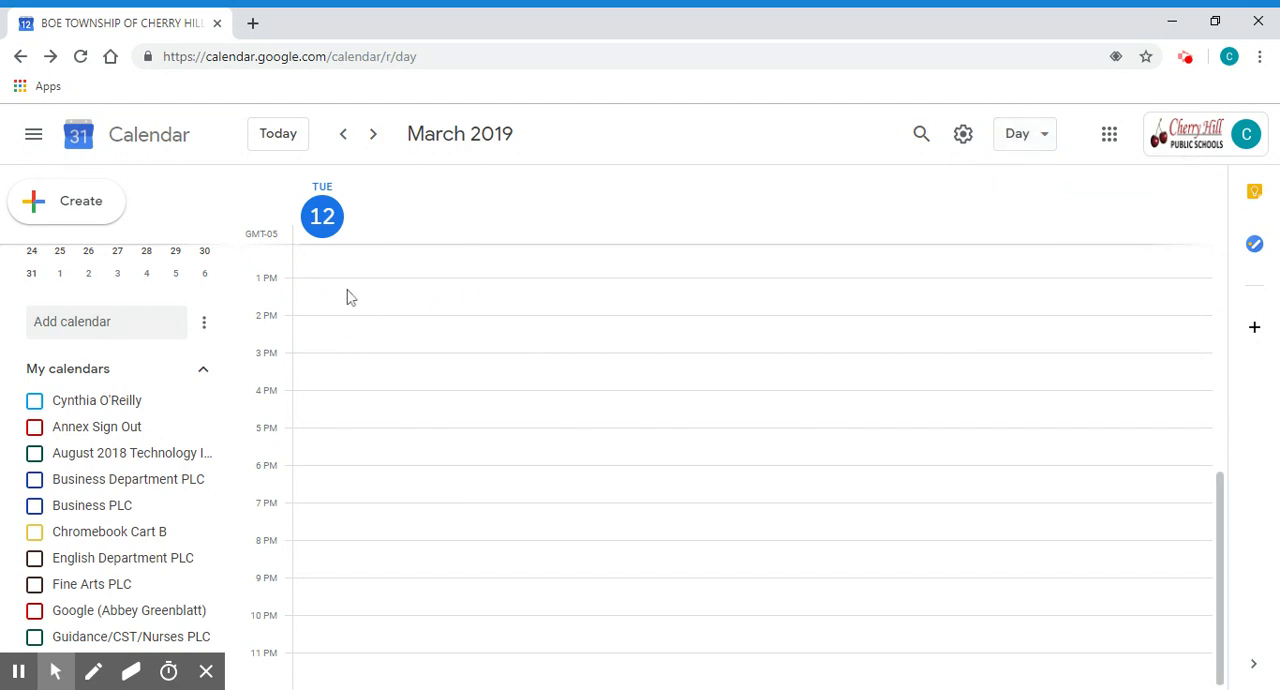
- Start a new event on March 12, 2019 from 2:00pm to 3:00pm and assign it to the owner's personal calendar
left_click(313, 328)
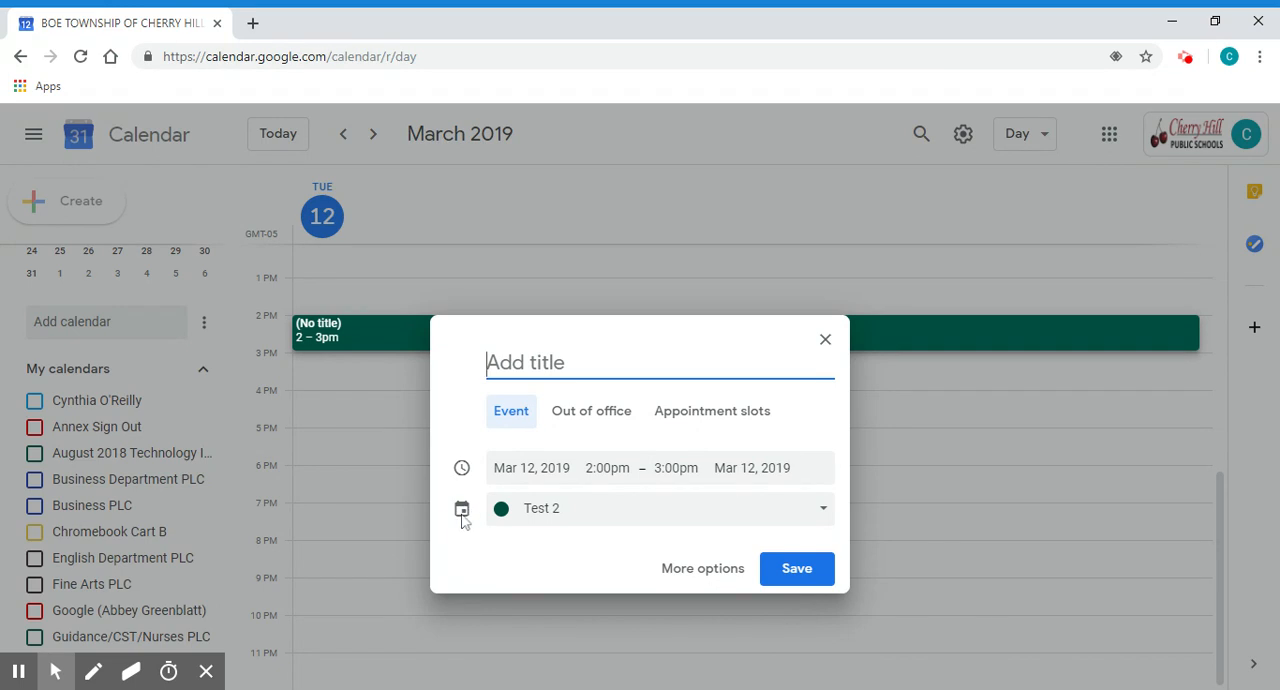
left_click(576, 523)
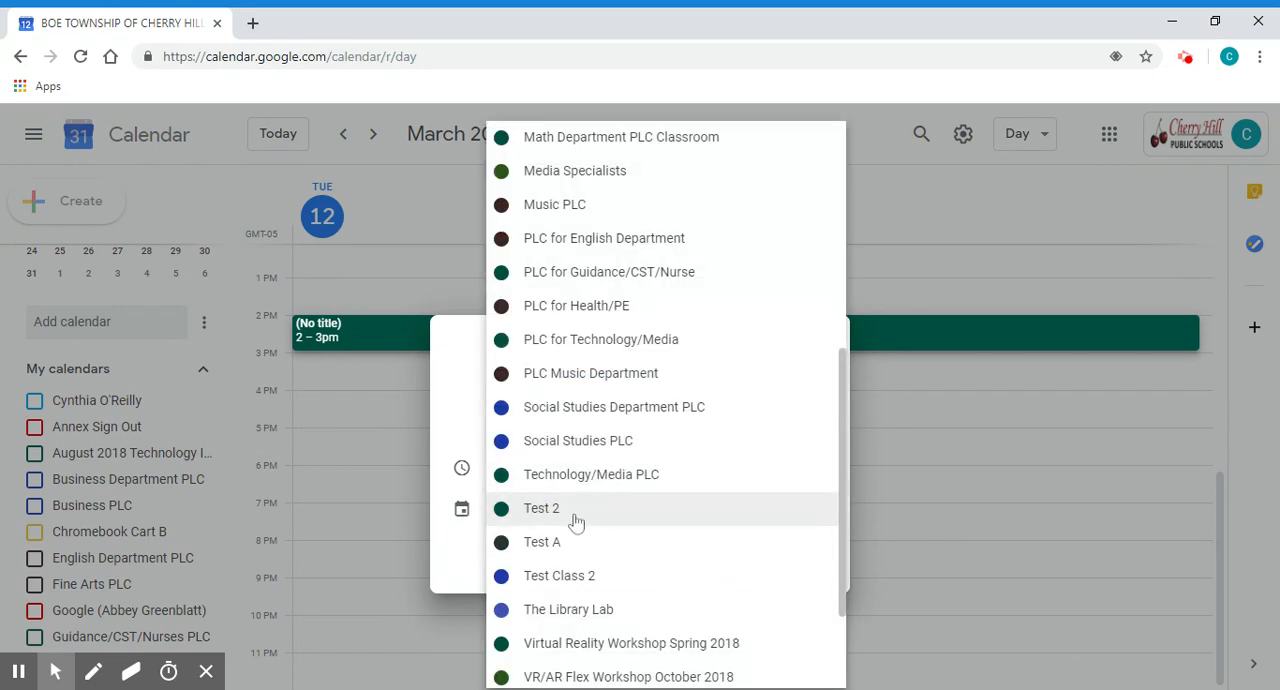
scroll(576, 523, "up", 5)
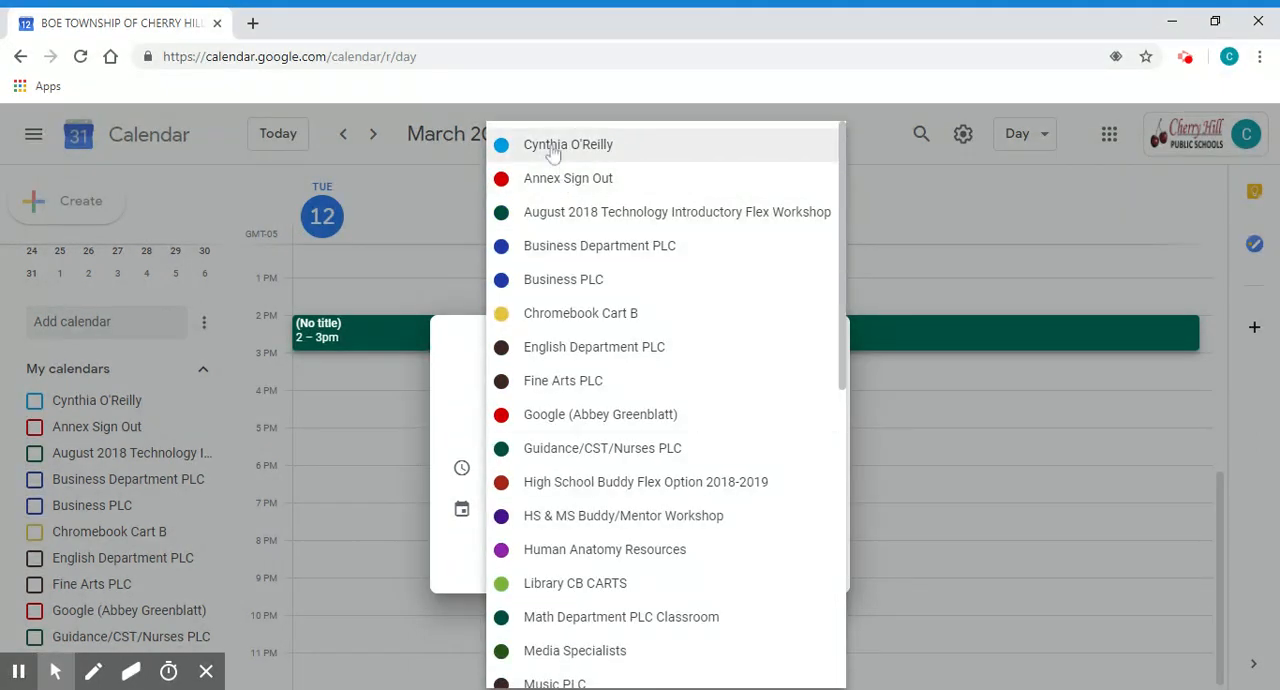
left_click(553, 146)
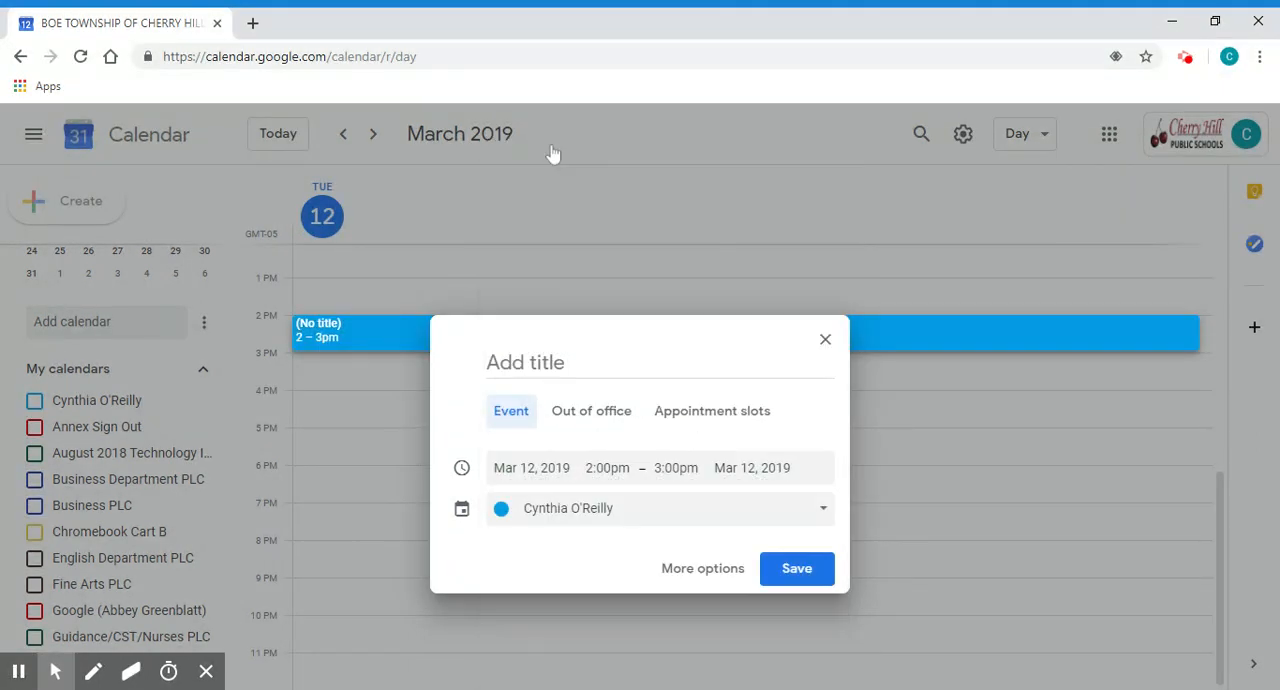
- Look through the list of available calendars and assign the event to the Test 2 calendar
left_click(595, 527)
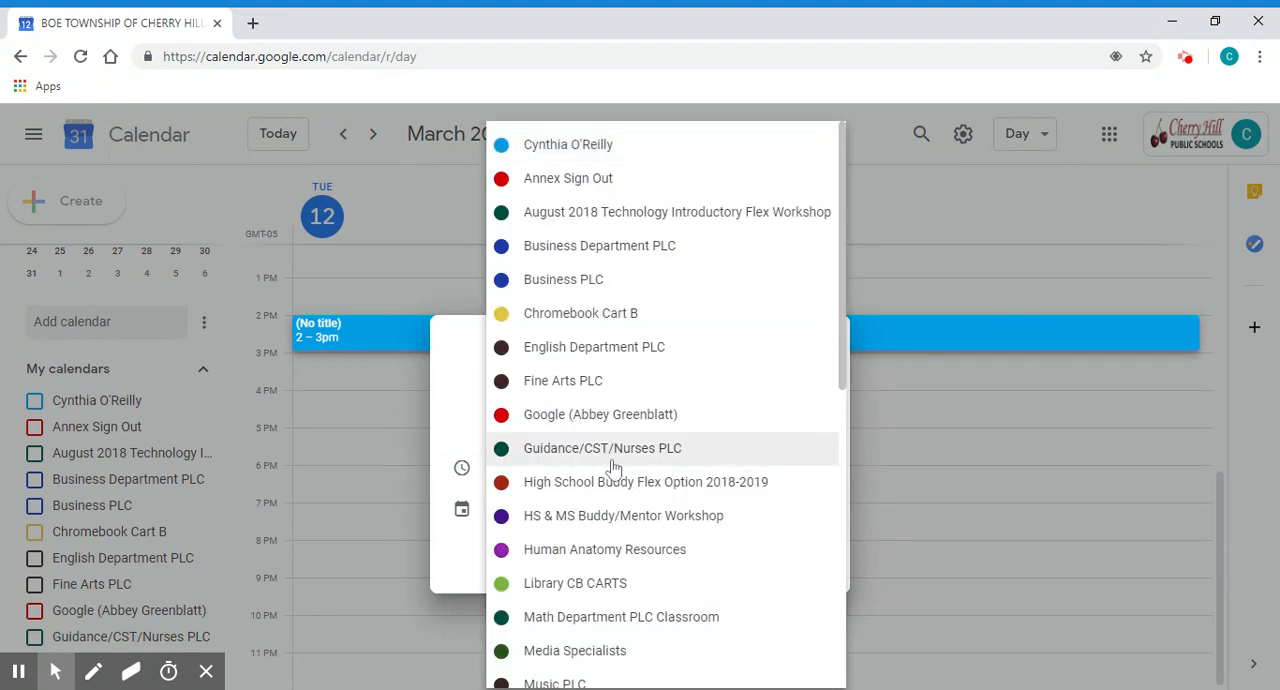
scroll(614, 465, "down", 7)
scroll(614, 467, "down", 1)
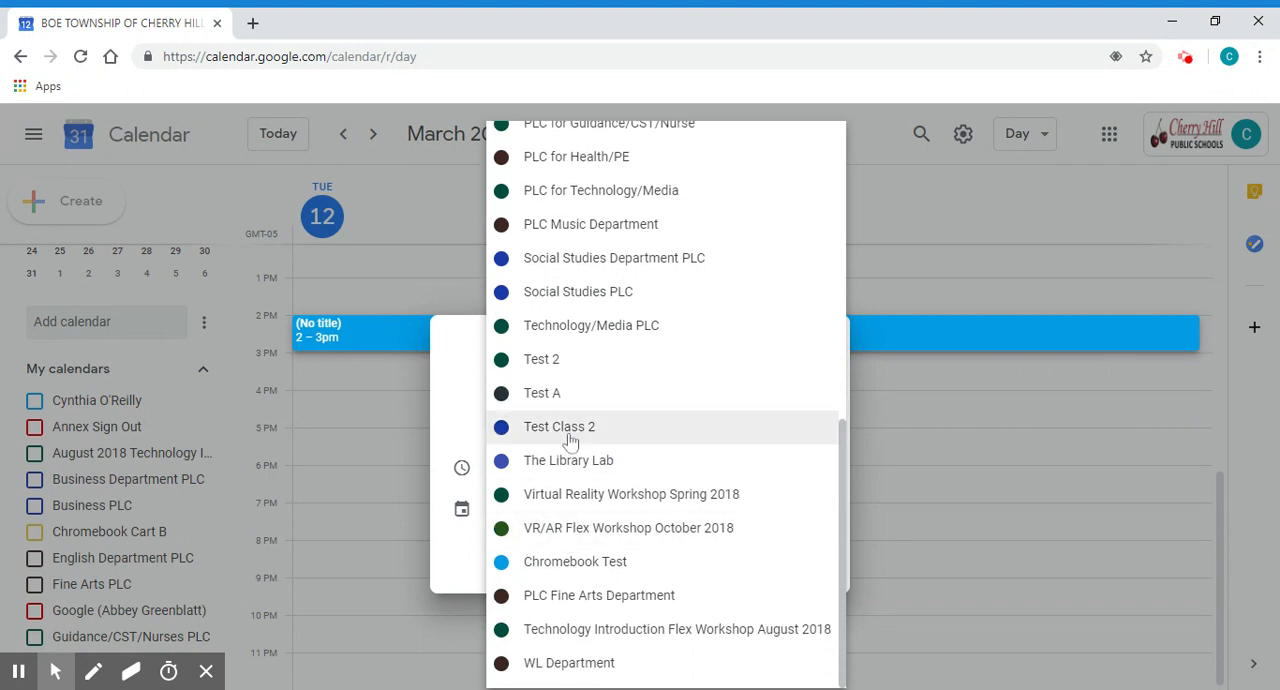
scroll(570, 442, "up", 8)
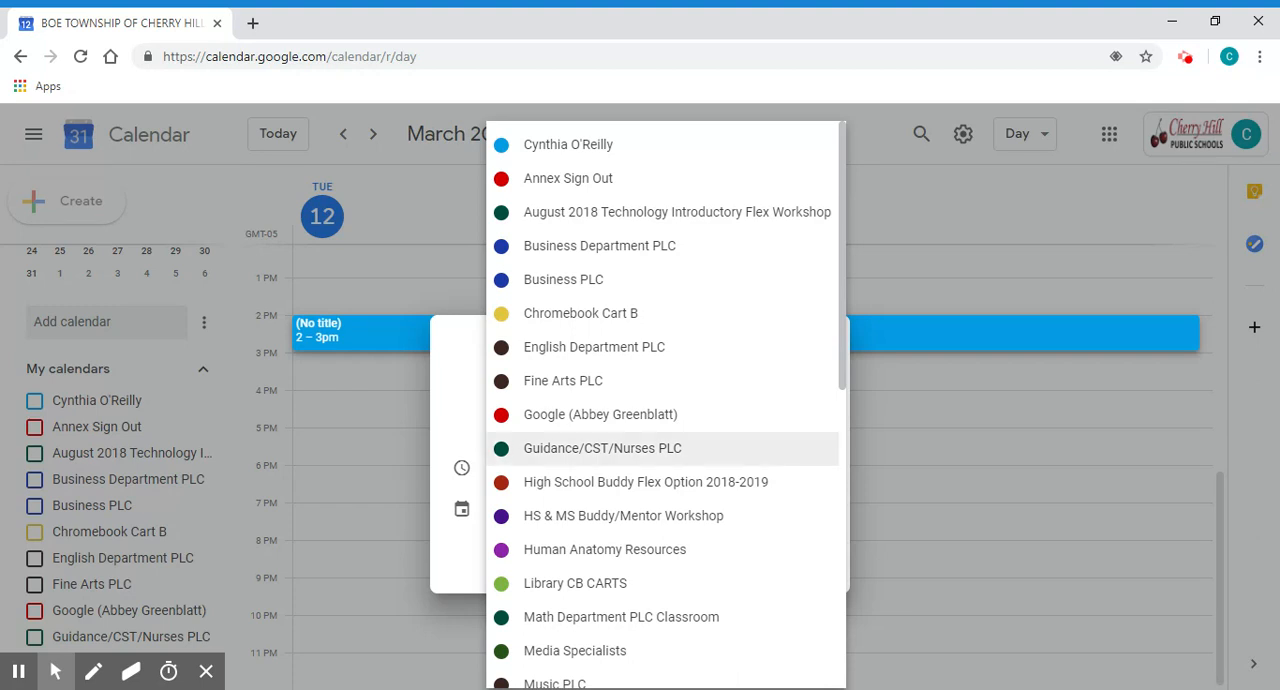
scroll(665, 448, "down", 6)
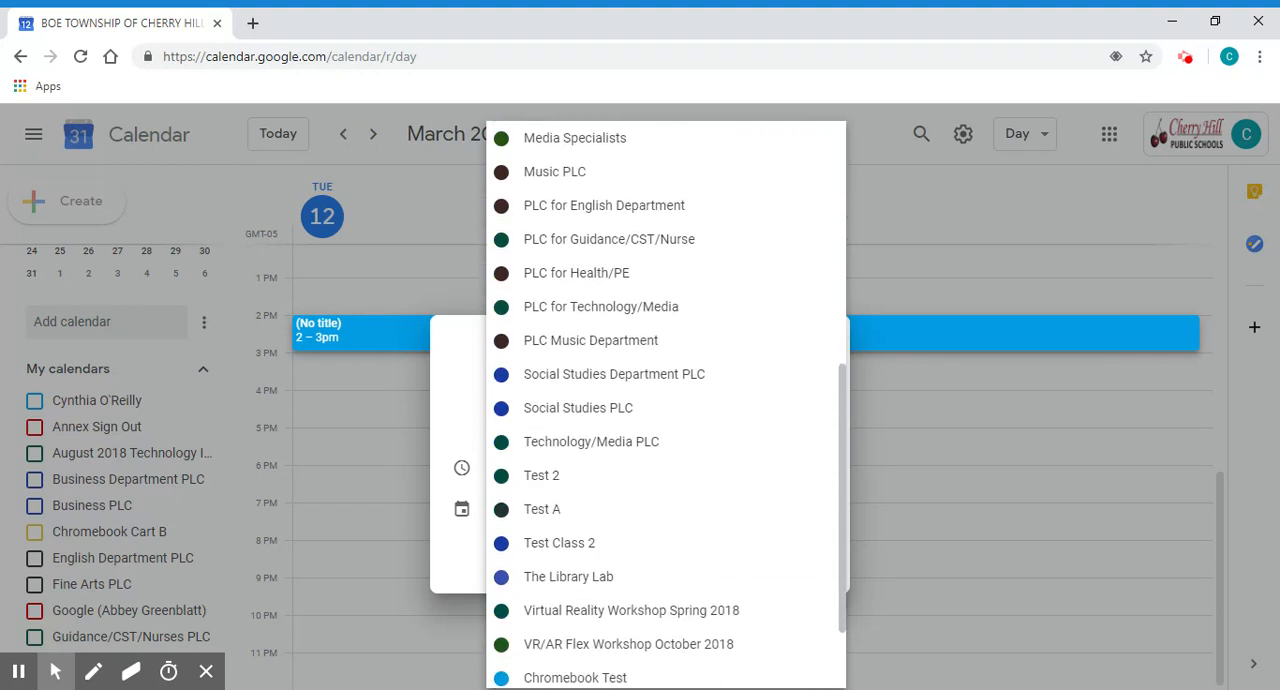
scroll(665, 448, "up", 6)
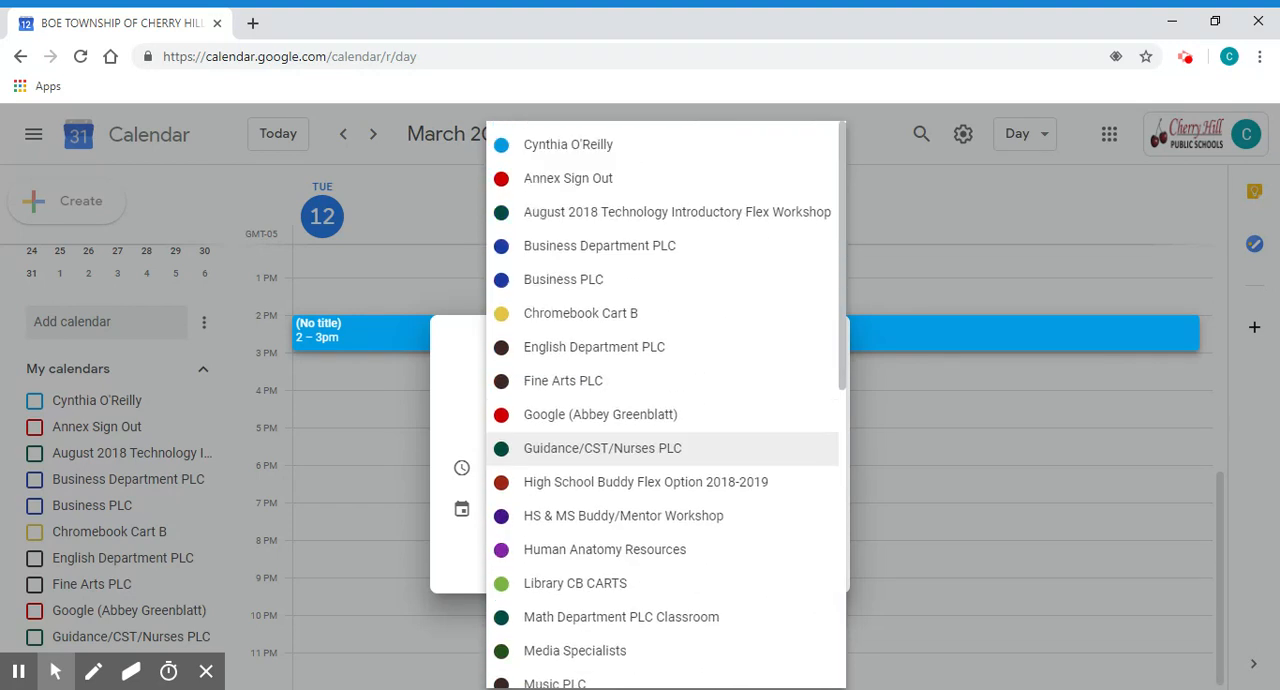
scroll(665, 448, "down", 6)
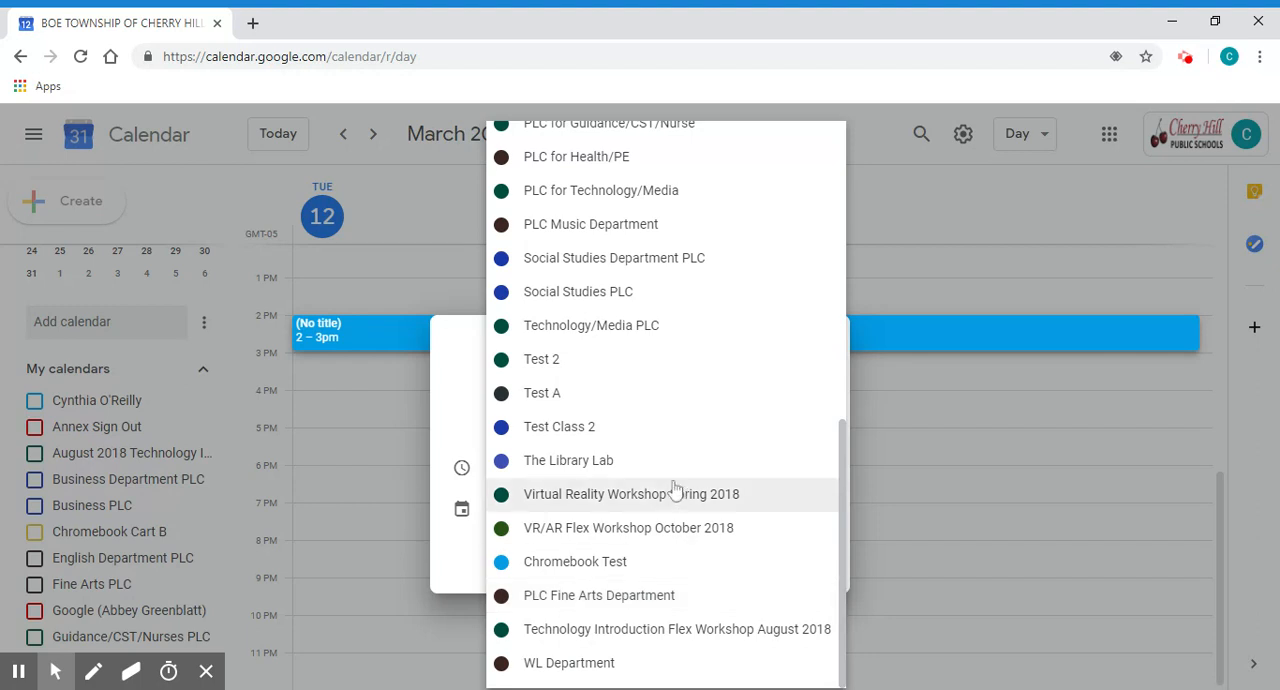
left_click(546, 366)
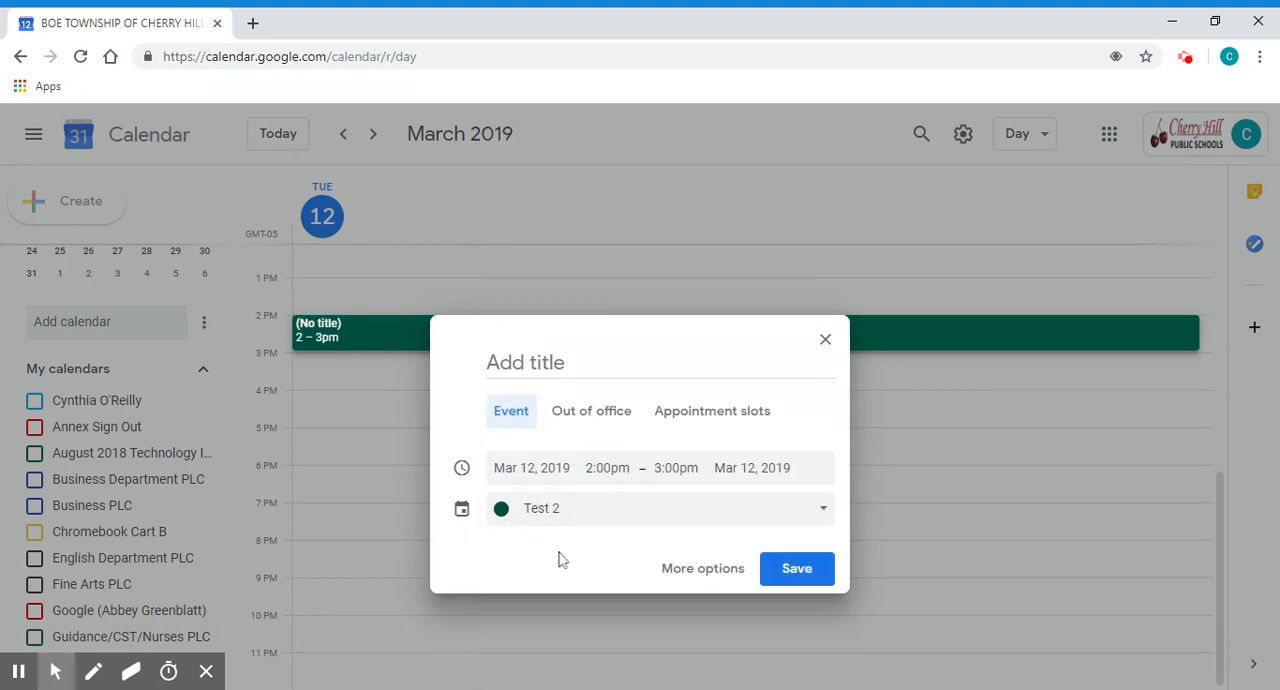
- Open the event's full editing options and review its details down to the description field
left_click(701, 570)
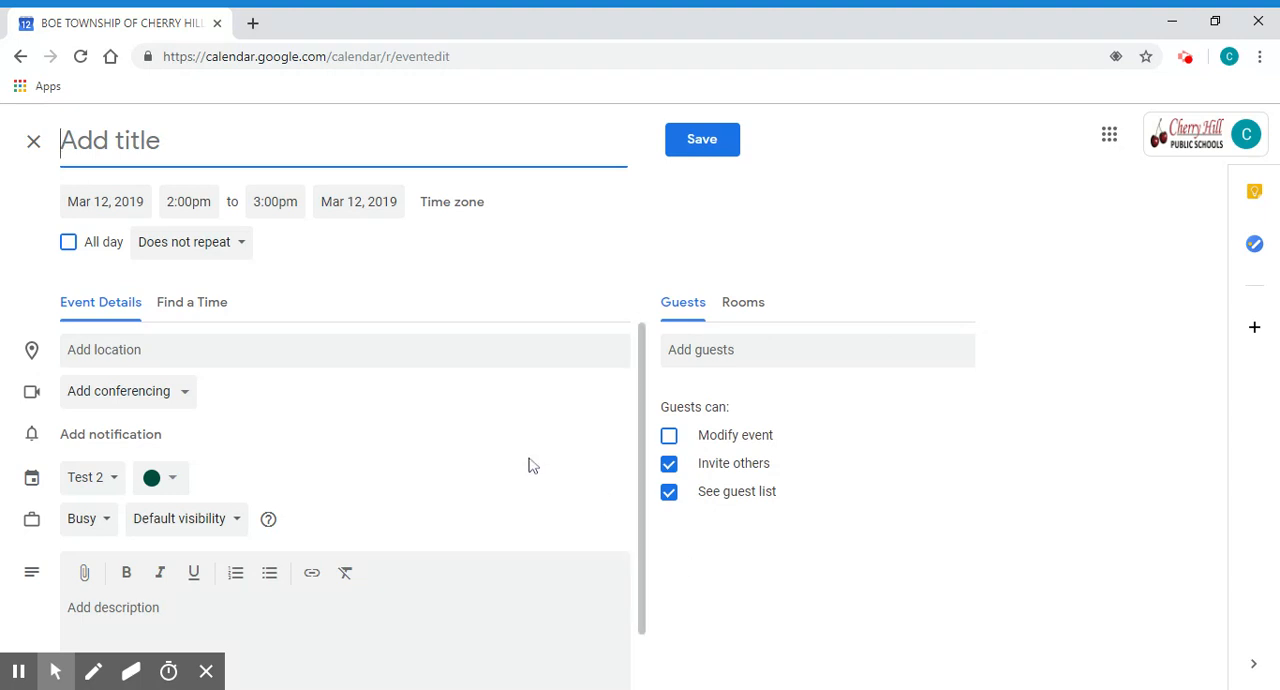
scroll(529, 464, "down", 2)
scroll(529, 464, "up", 2)
scroll(529, 464, "down", 2)
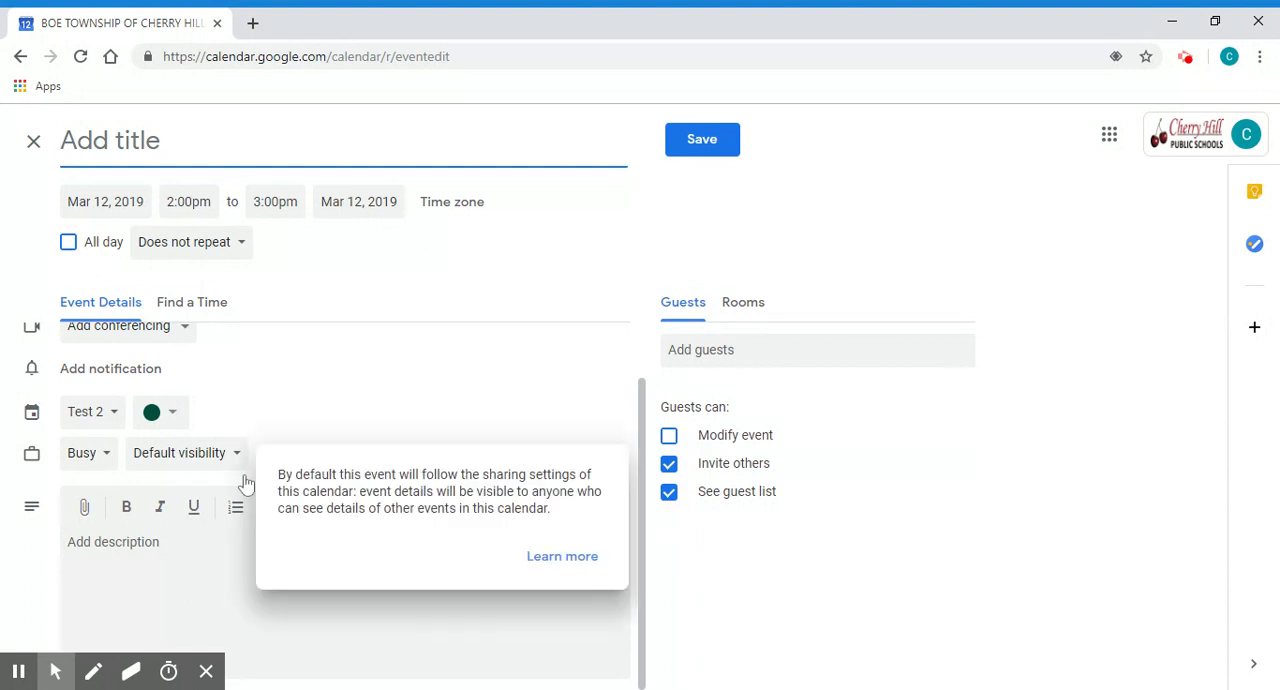
left_click(120, 550)
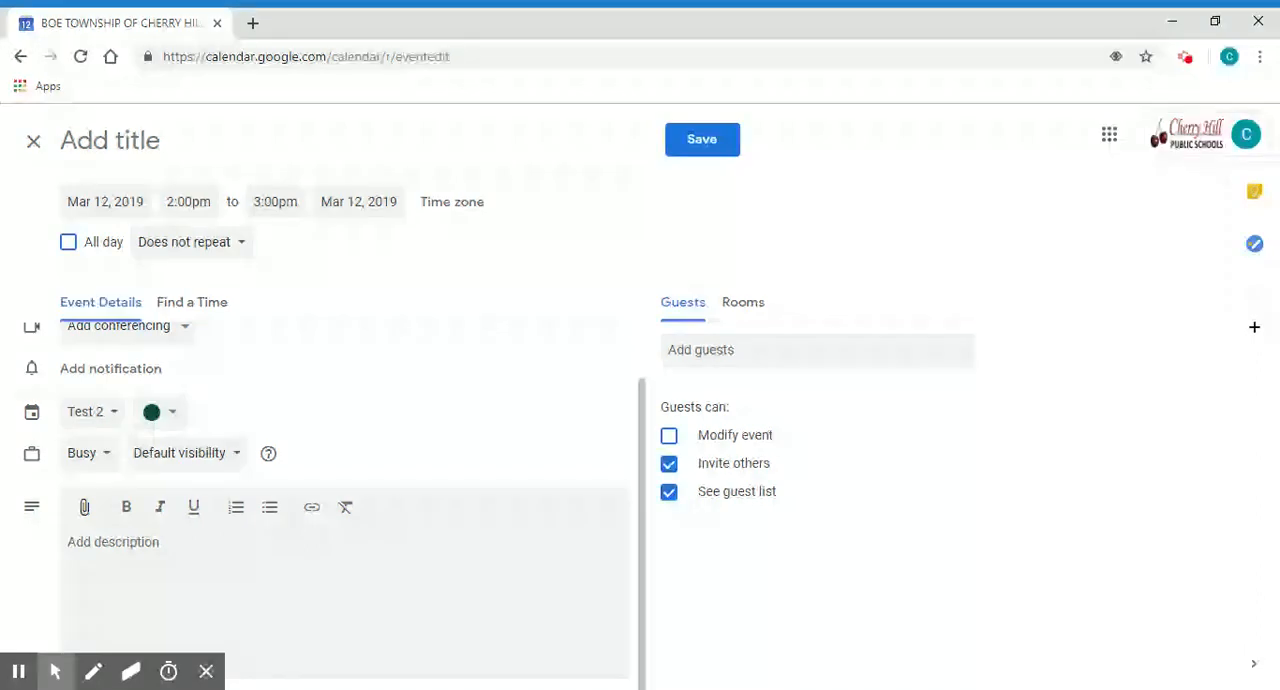
- Examine the recent and My Drive files offered for attaching to the event, without attaching any
left_click(84, 510)
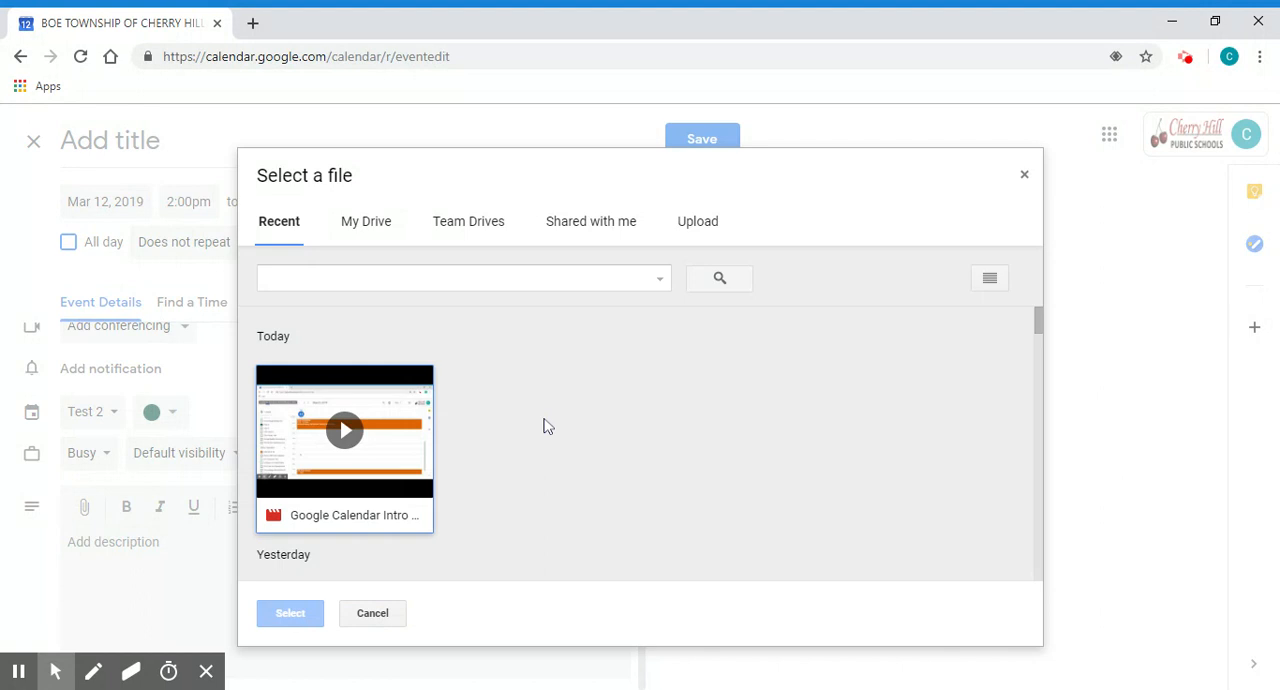
left_click(346, 238)
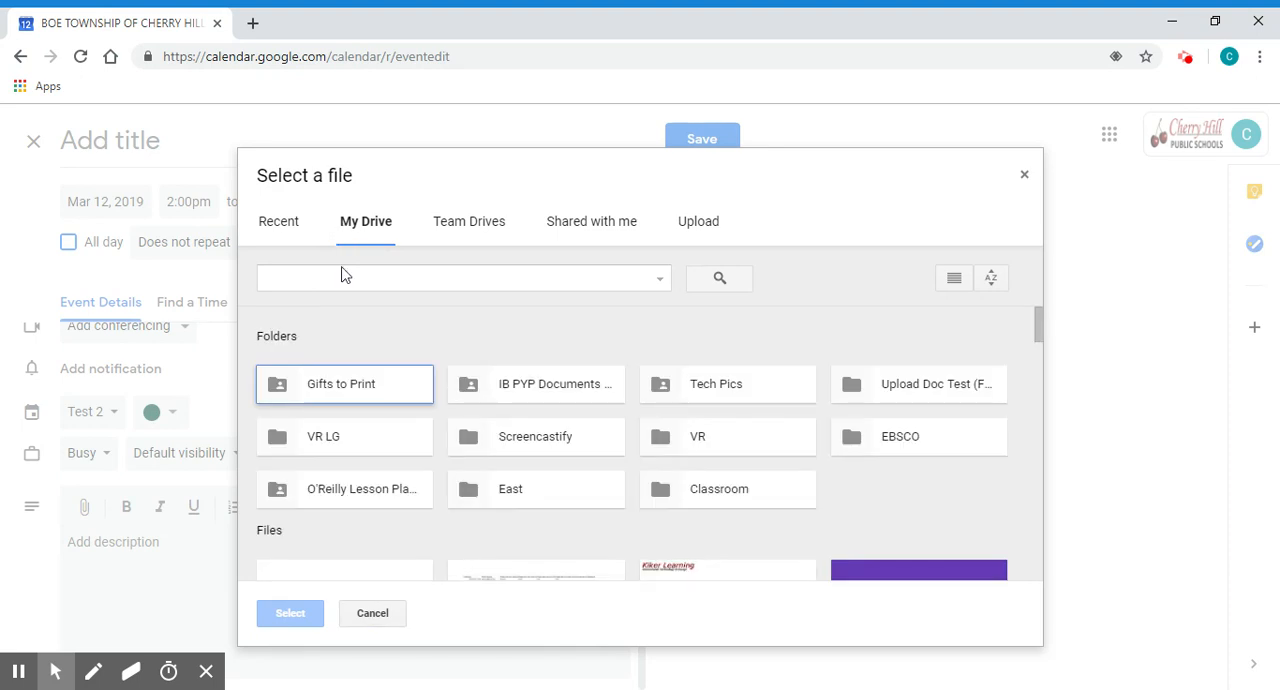
scroll(366, 424, "down", 3)
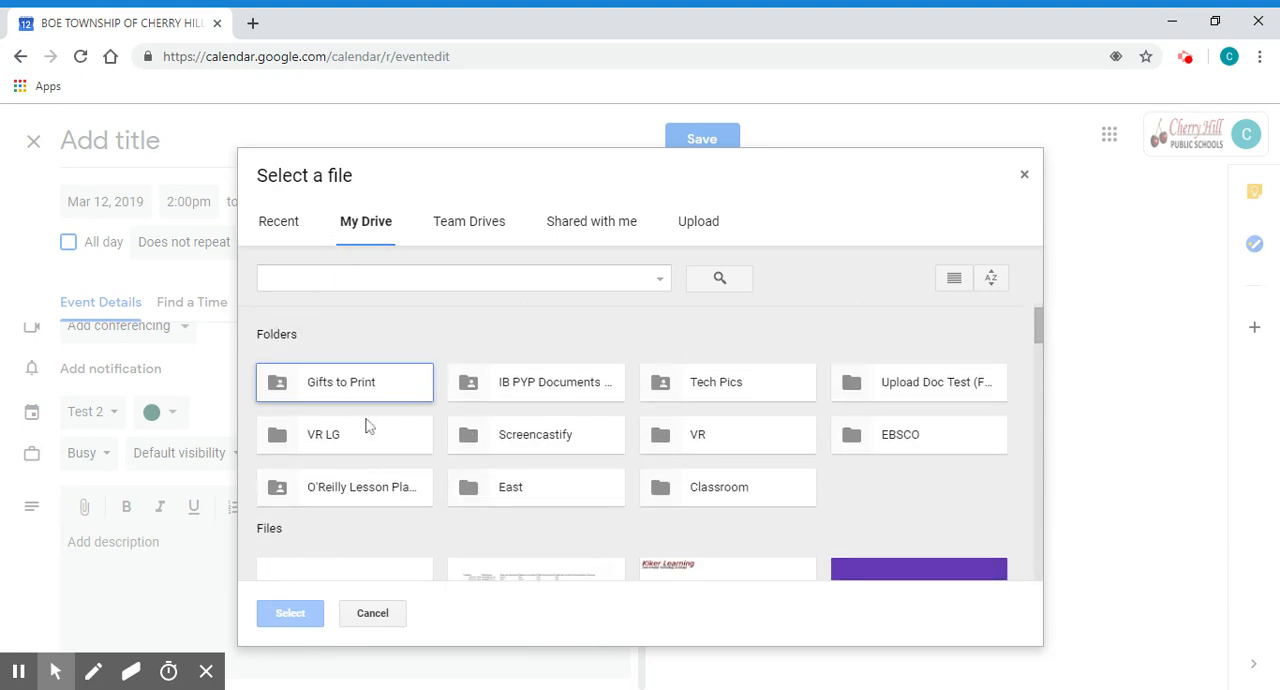
left_click(372, 617)
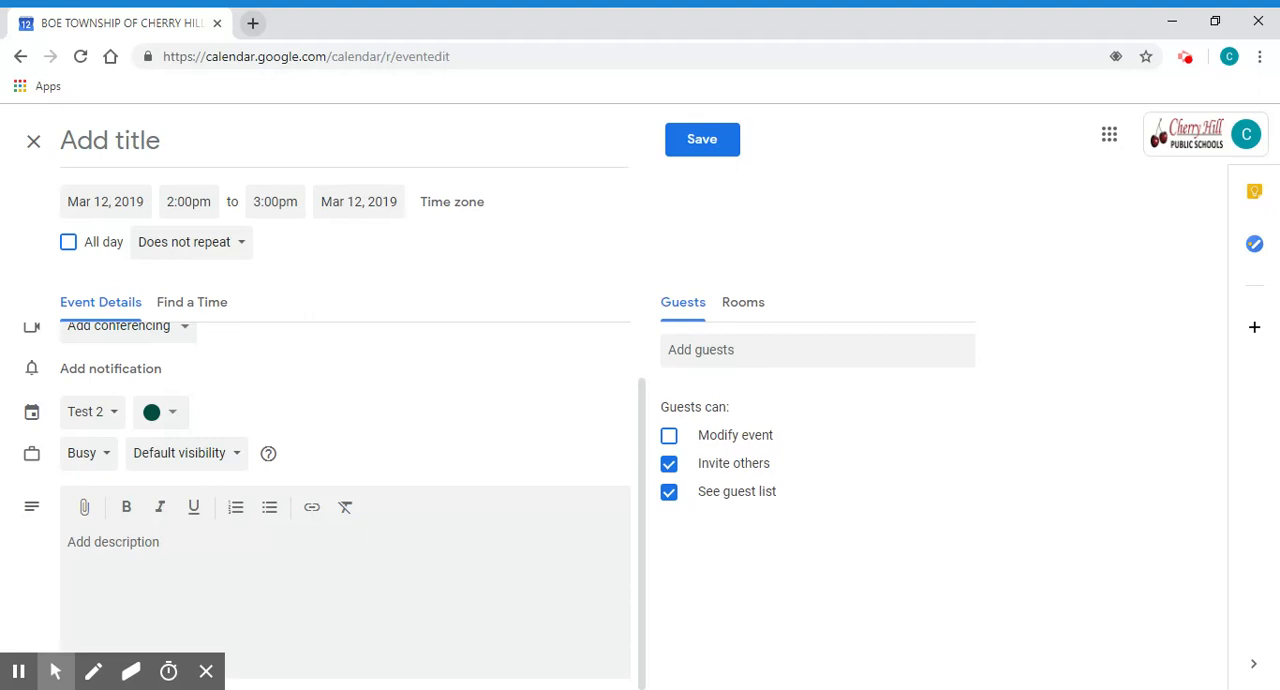
- Switch to Google Drive in a new browser tab and search for "field"
left_click(251, 24)
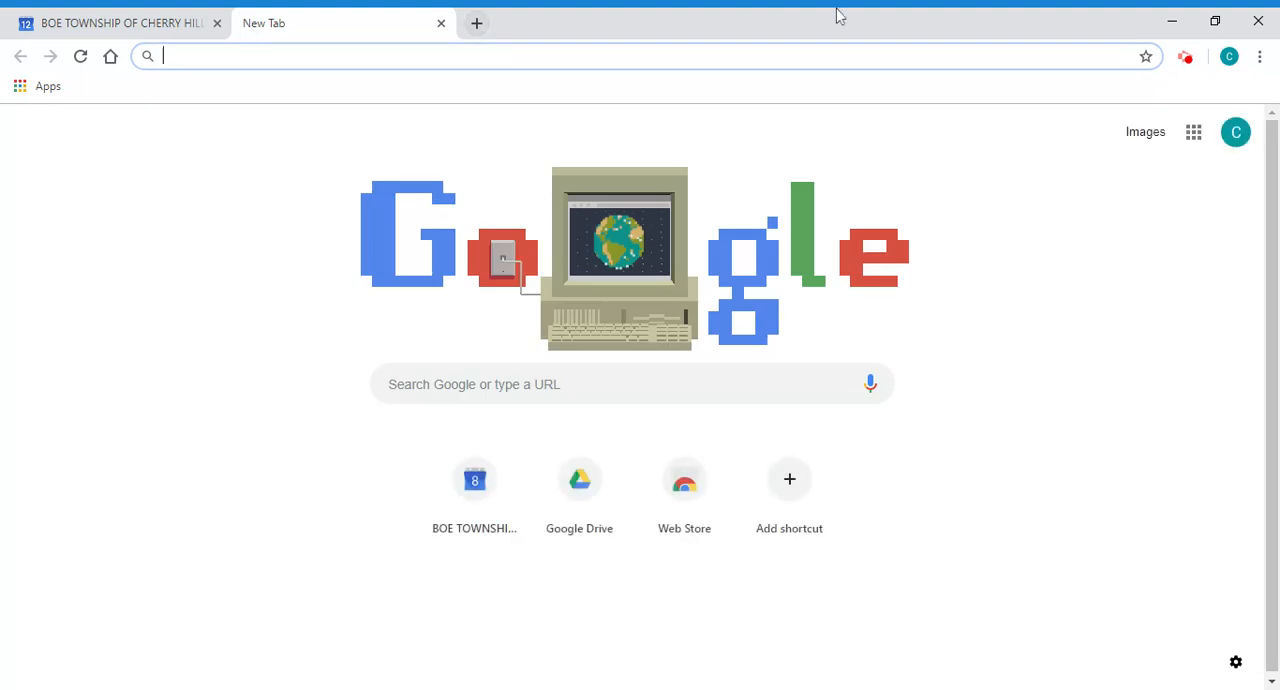
left_click(1189, 138)
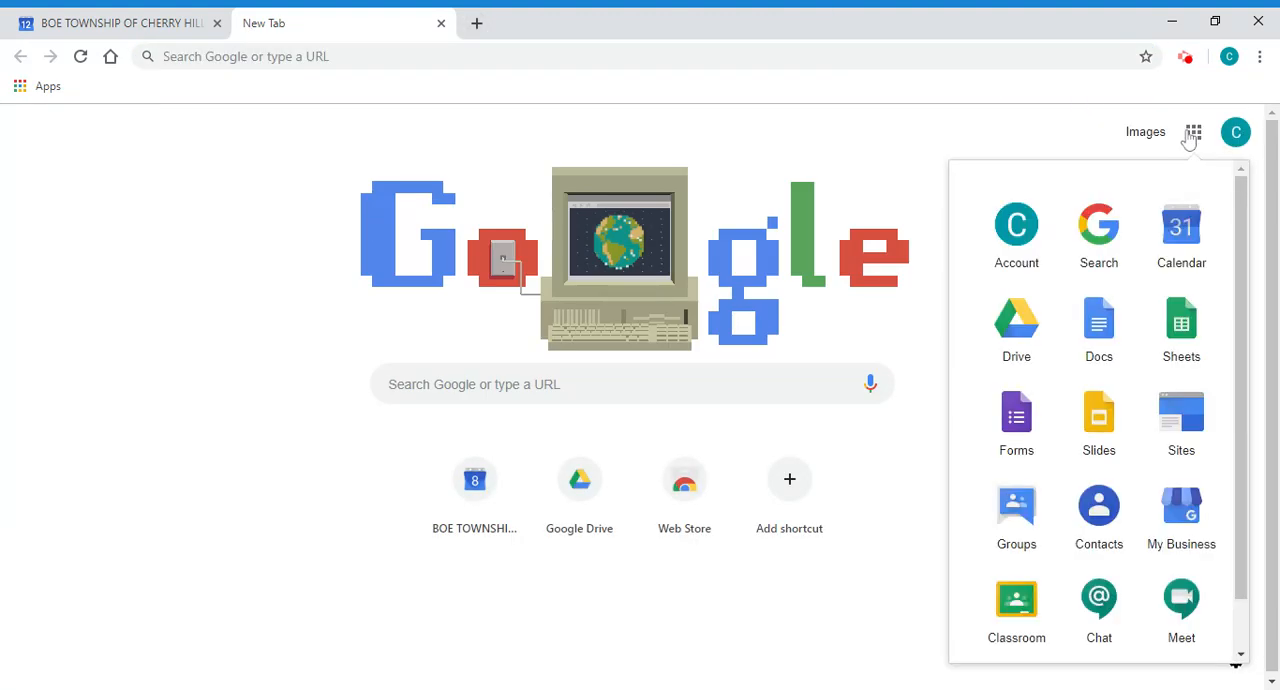
left_click(1016, 325)
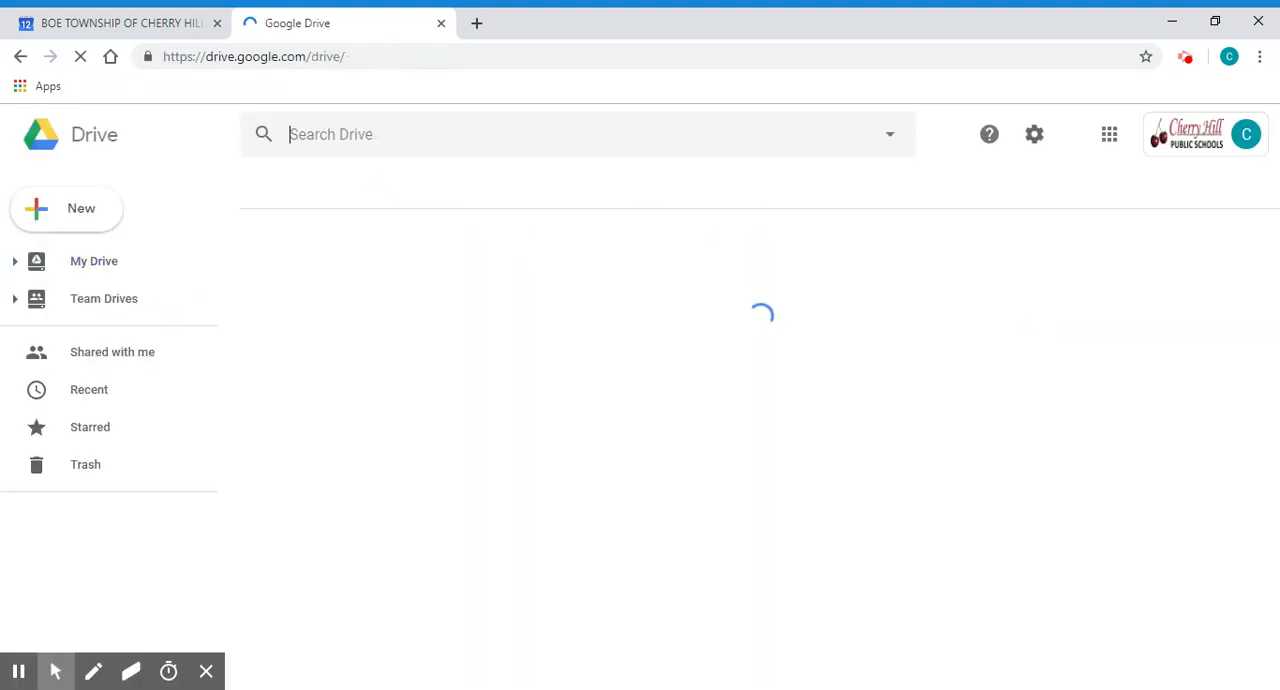
type("field")
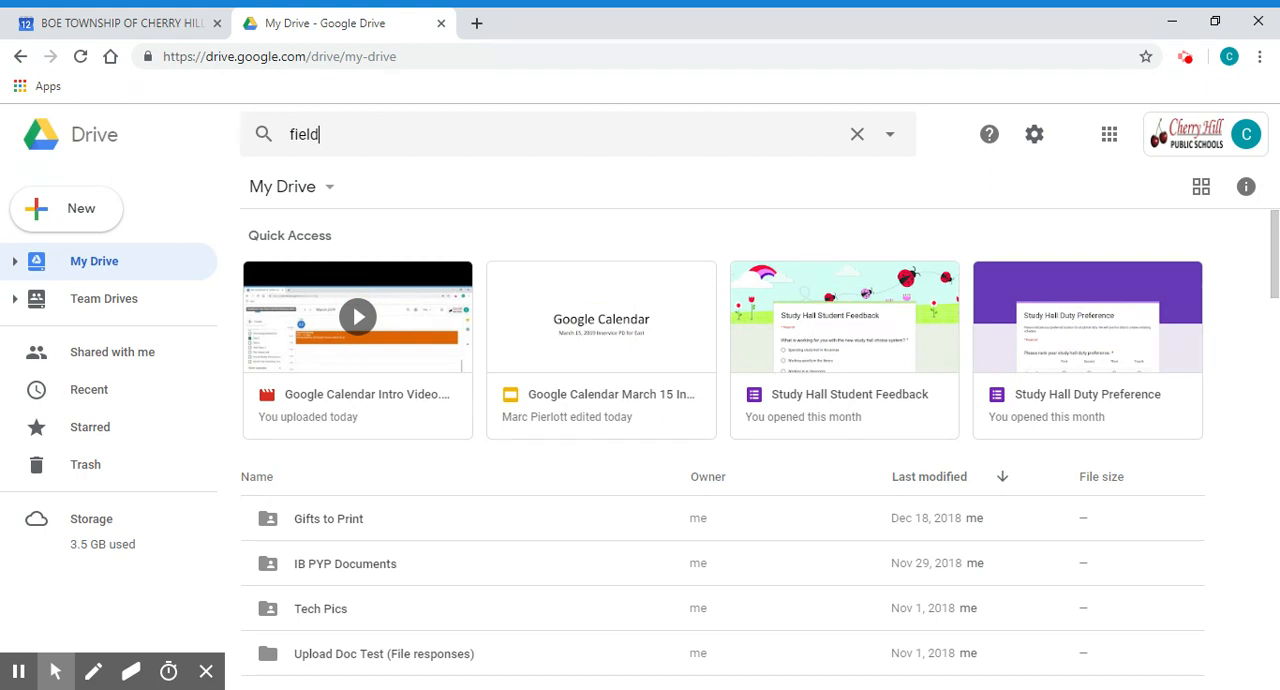
key("Return")
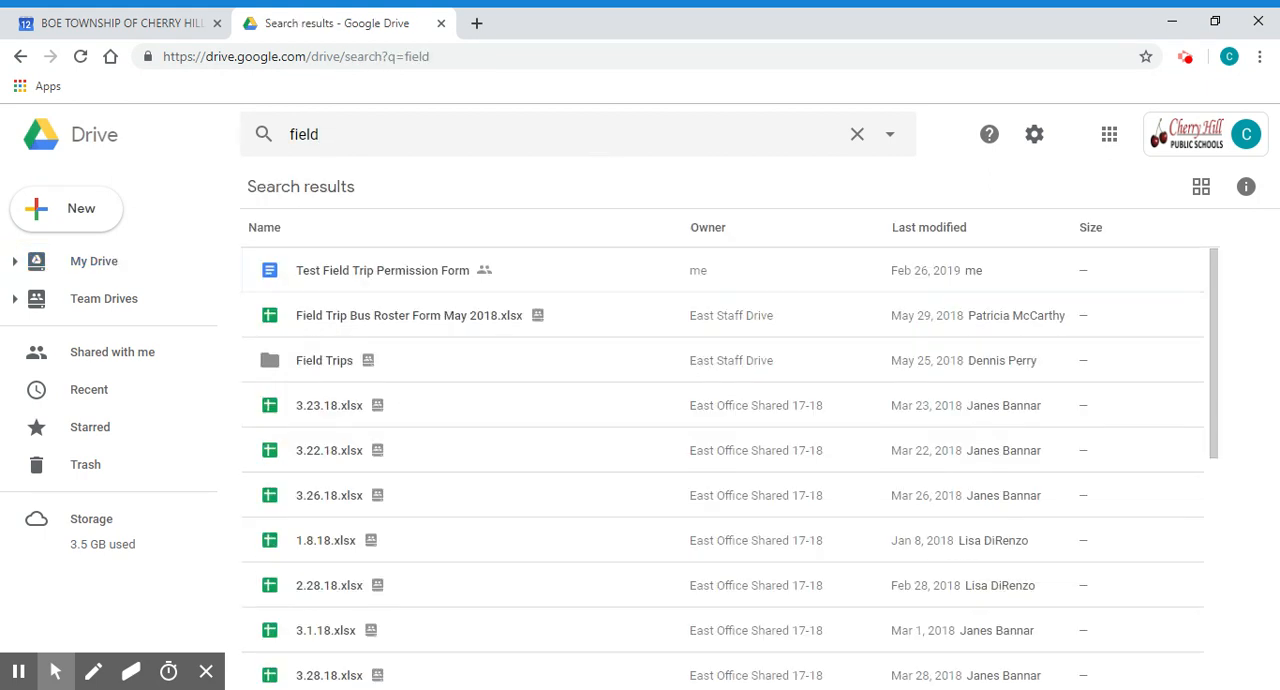
- Open the Test Field Trip Permission Form document from the search results
left_click(487, 282)
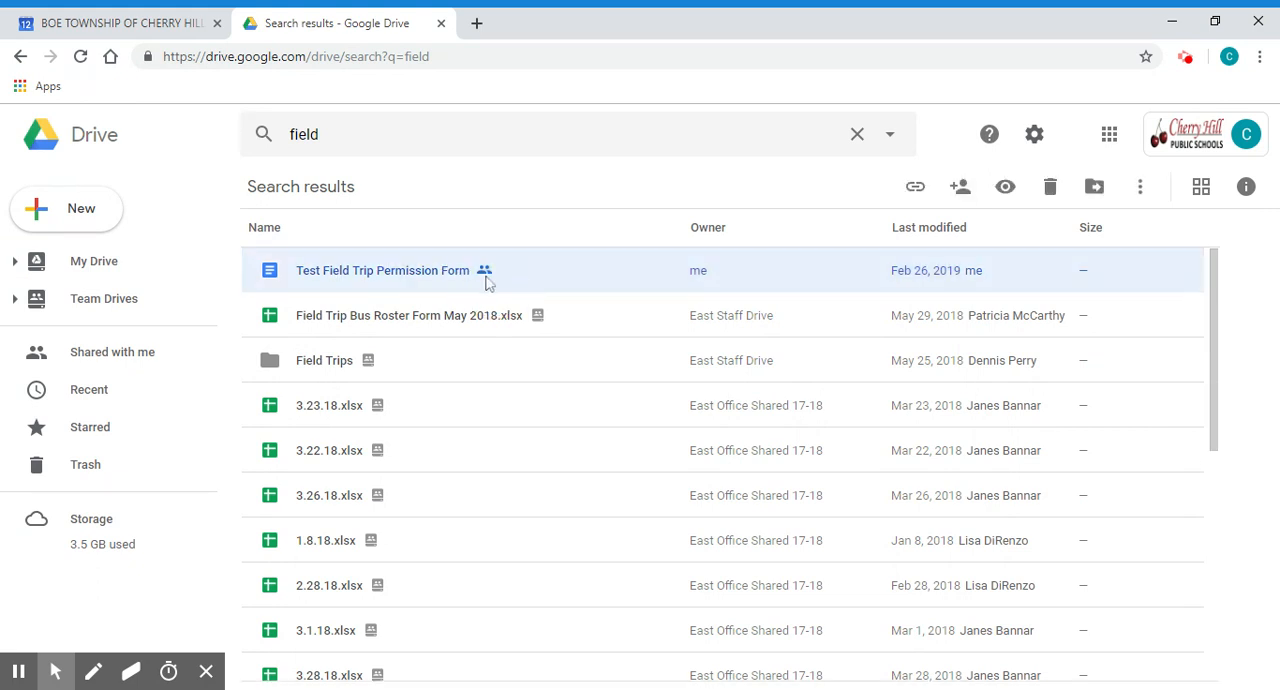
left_click(406, 274)
double_click(406, 274)
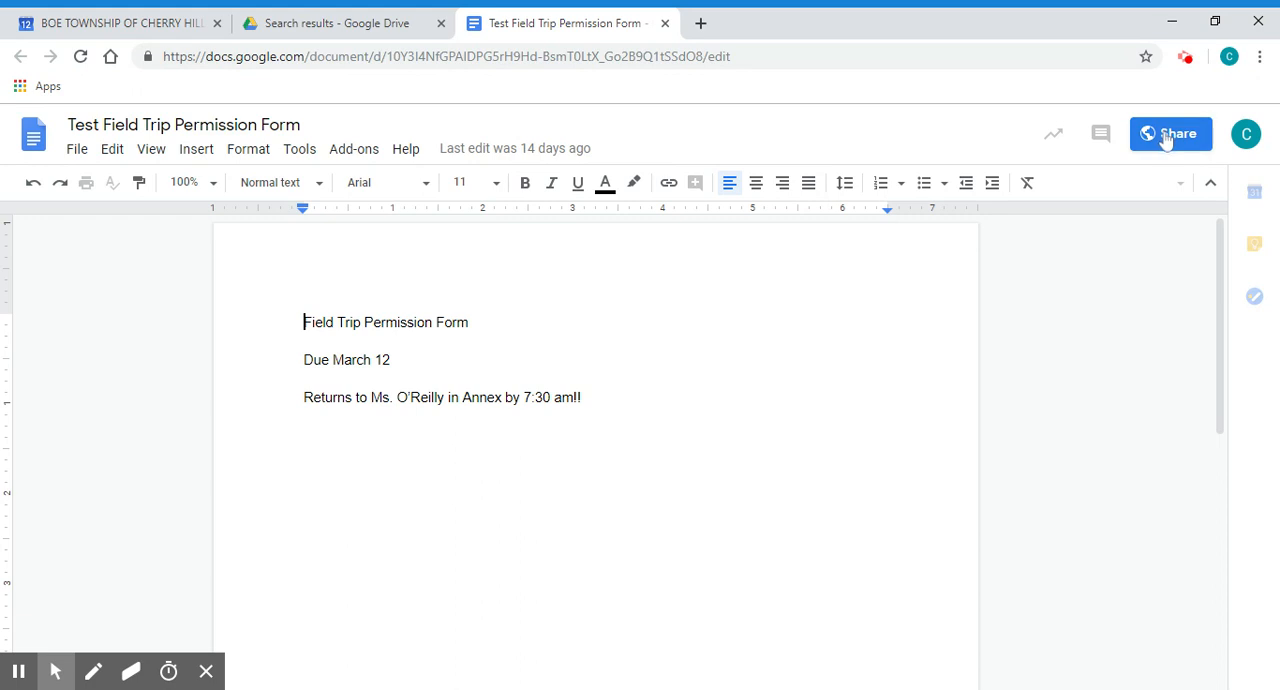
- Check the permission form's link sharing options without changing them, and return to the event being edited in Google Calendar
left_click(1167, 136)
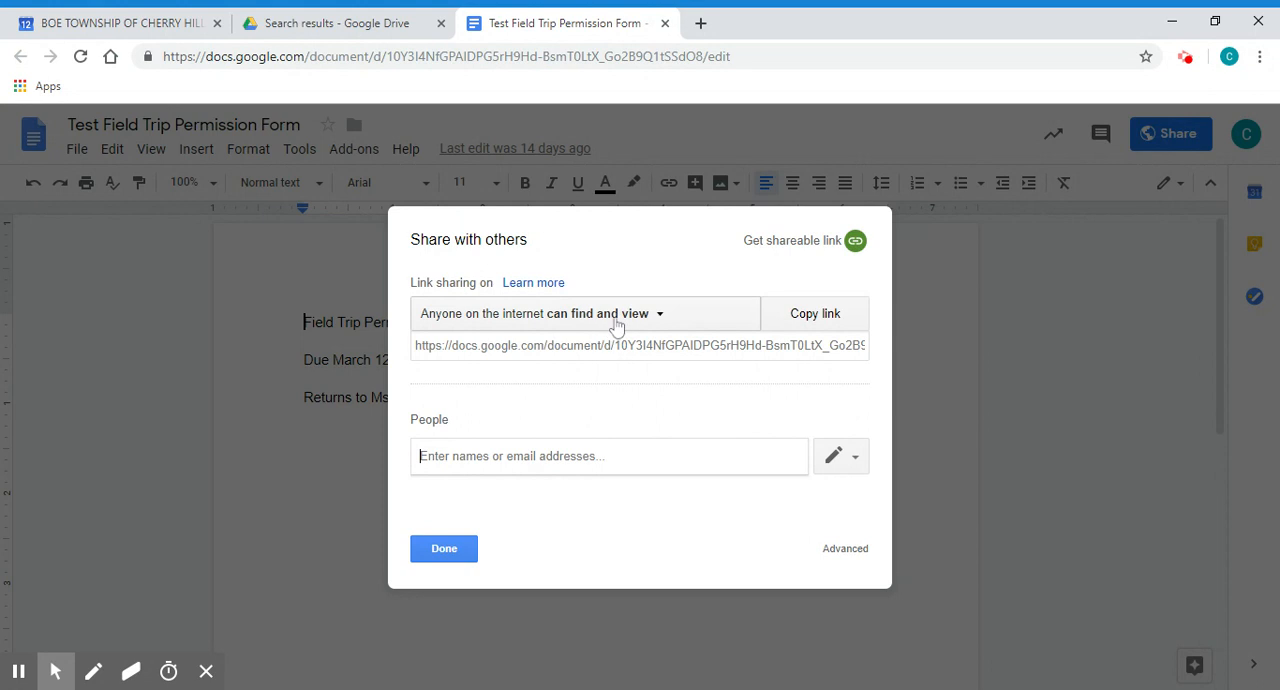
left_click(617, 318)
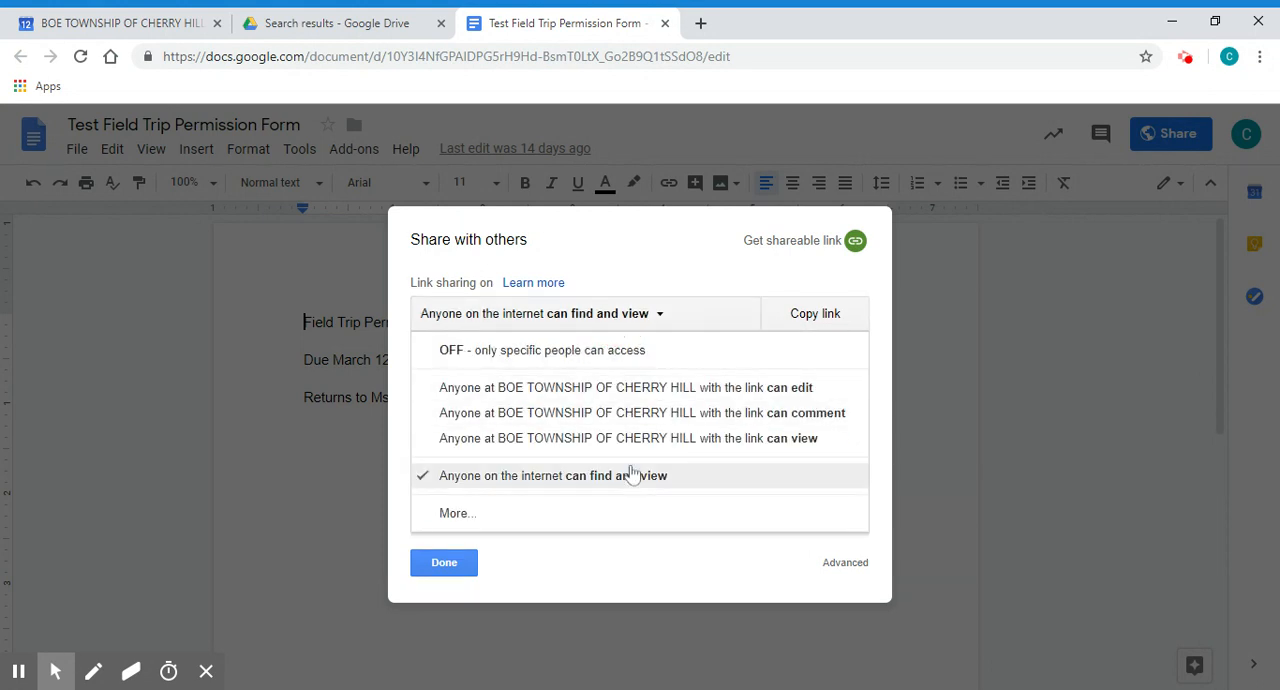
left_click(611, 260)
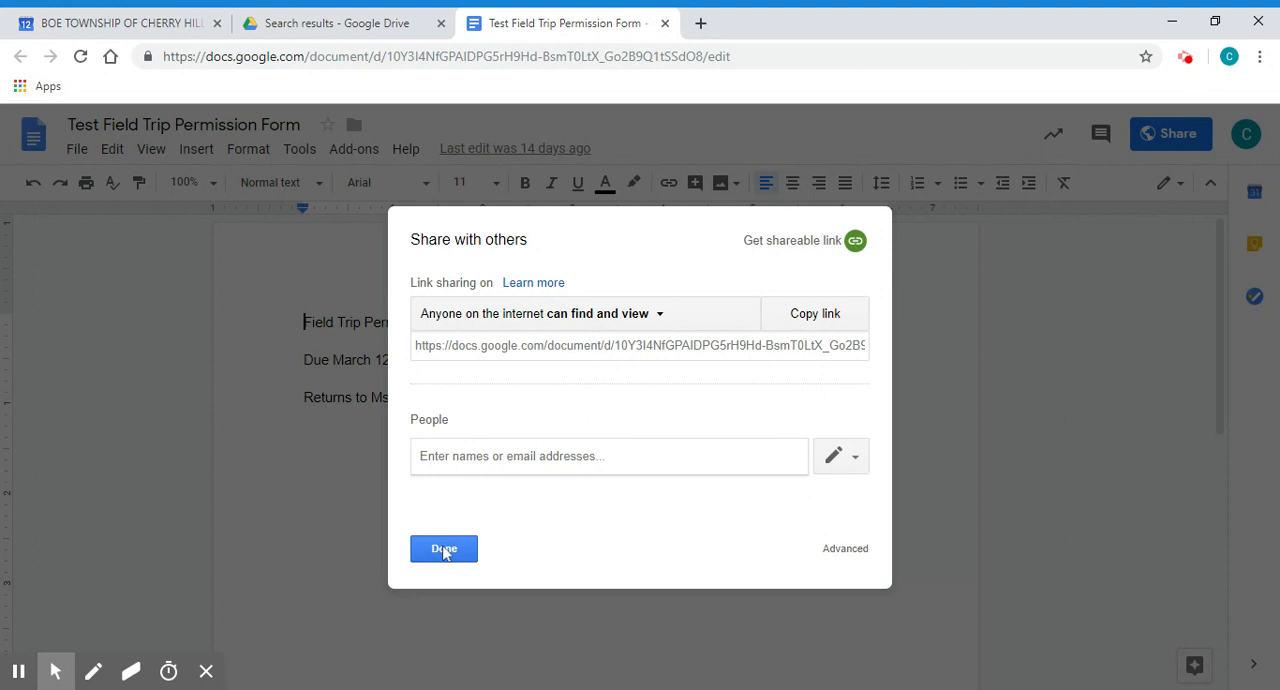
left_click(444, 549)
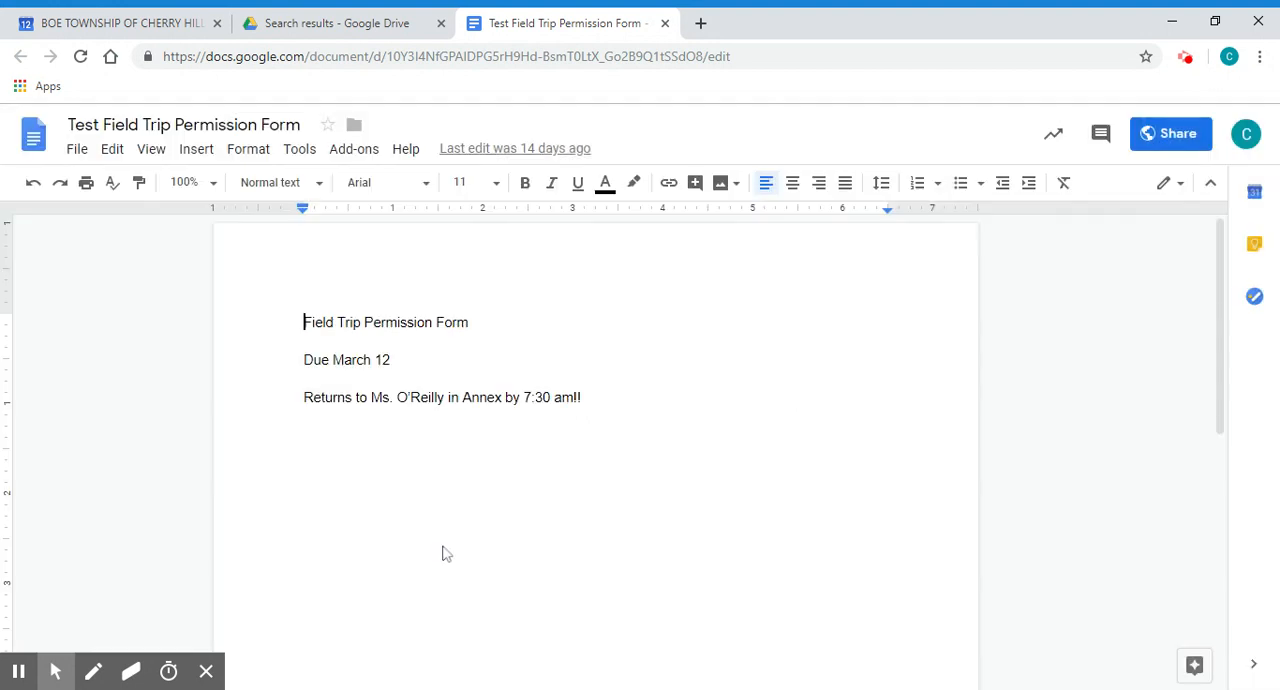
left_click(172, 14)
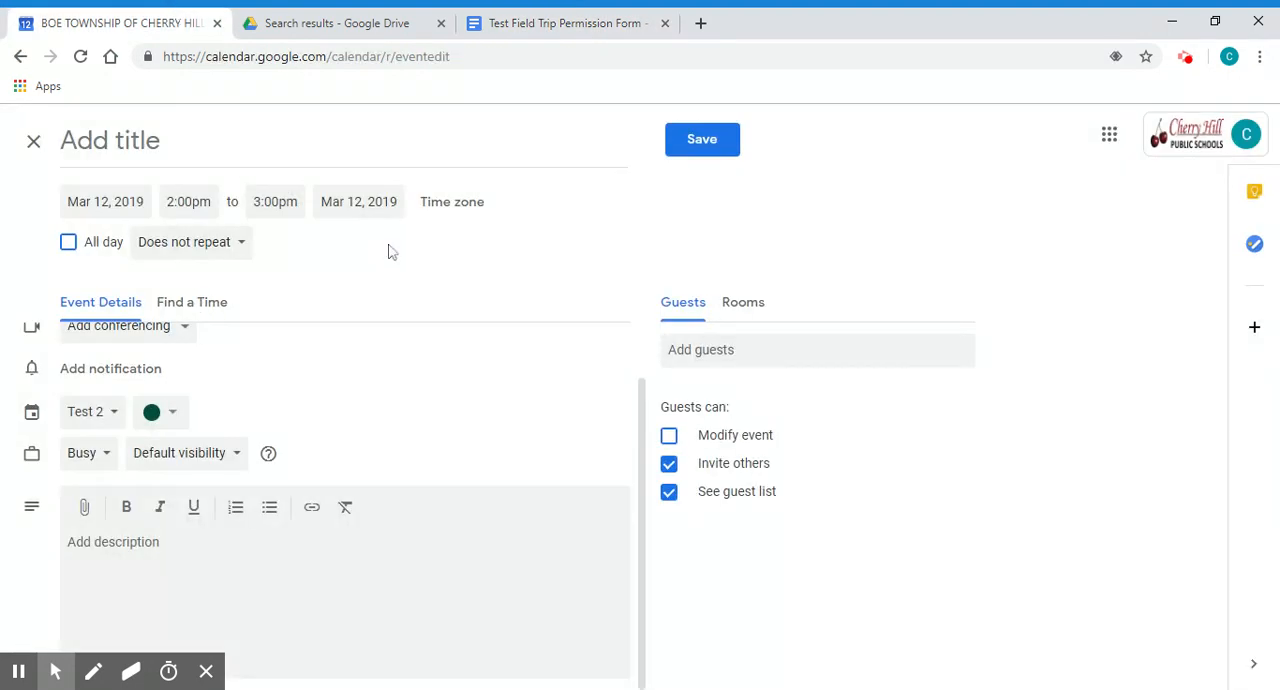
- Discard the unsaved new event and open the details of the March 12 event "Field Trip Permission Forms Due!"
left_click(33, 141)
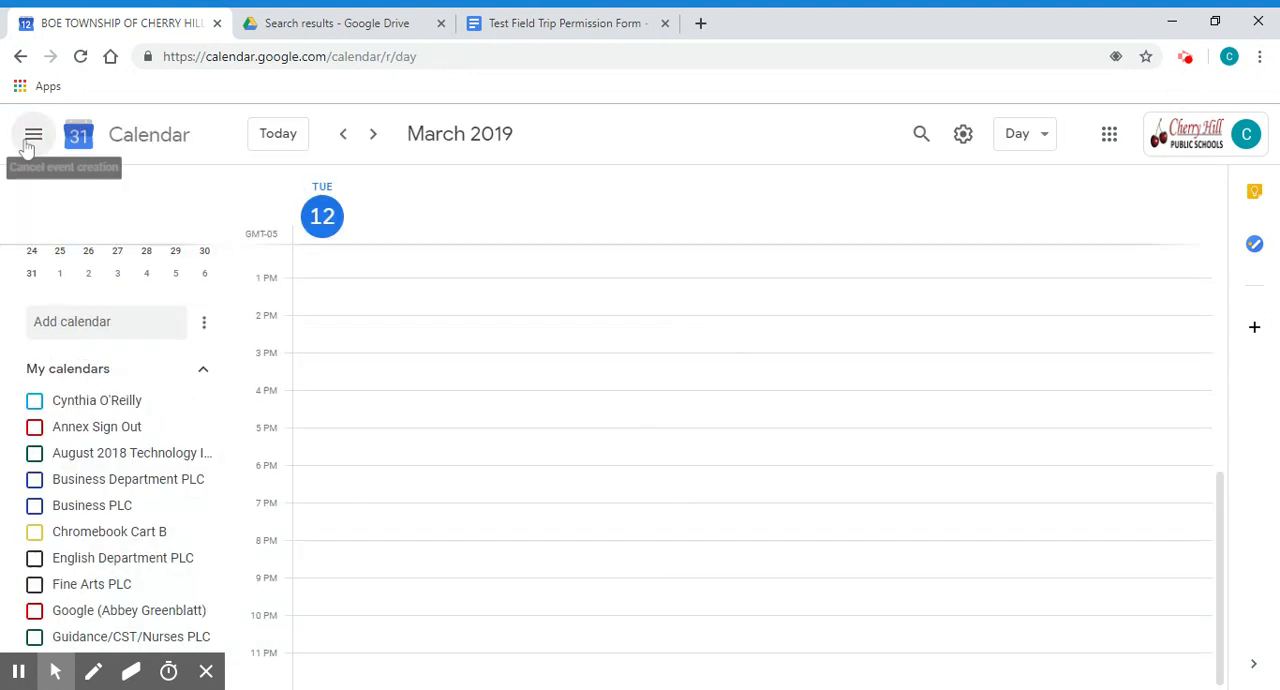
scroll(493, 431, "up", 5)
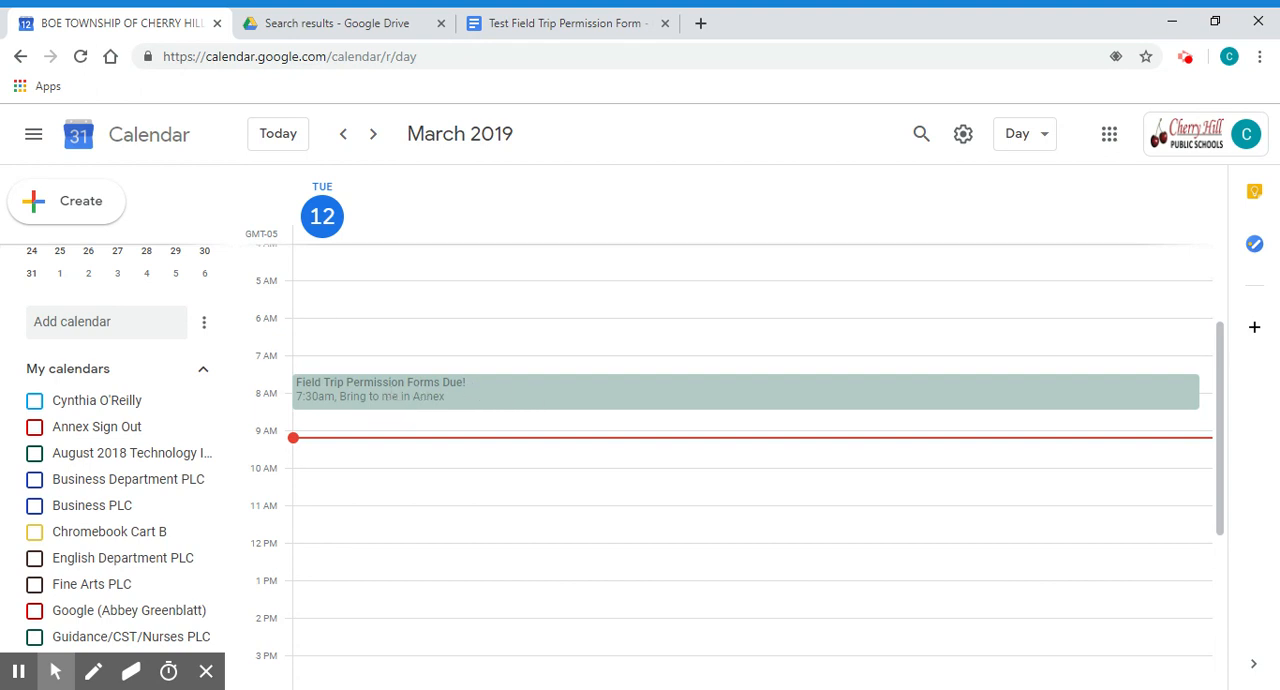
left_click(540, 395)
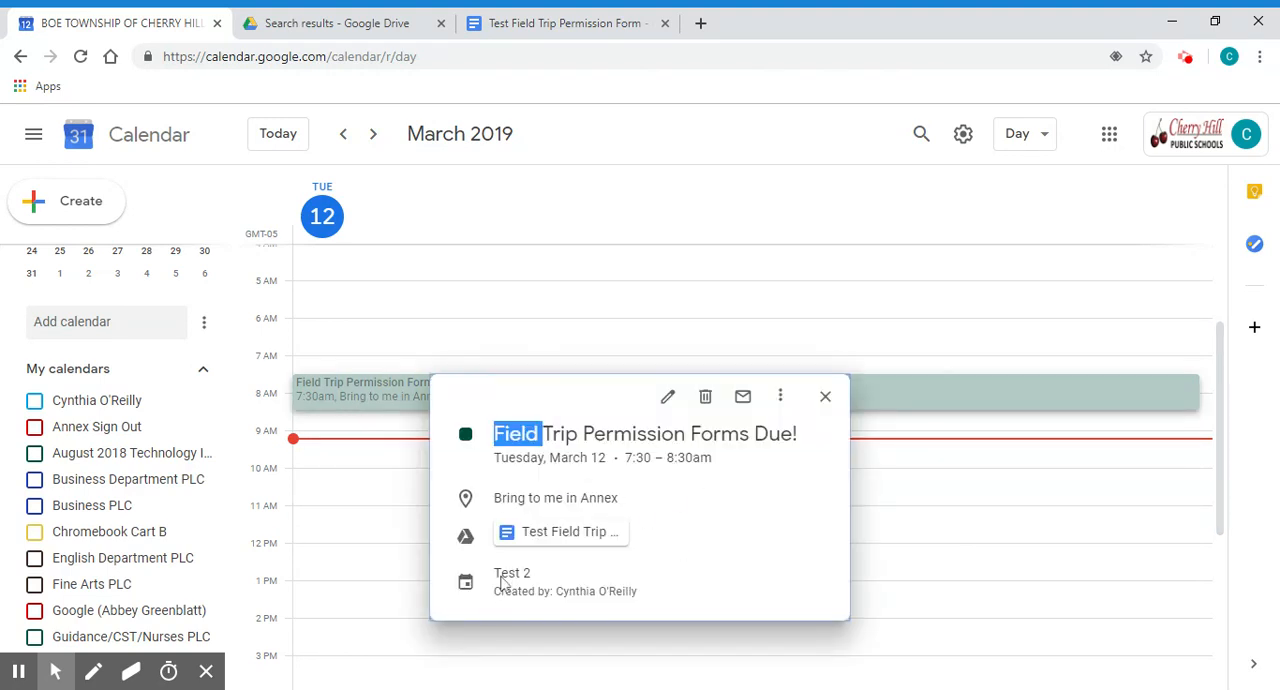
- View the Test Field Trip Permission Form attached to the event, and close the event details back in Google Calendar
left_click(570, 535)
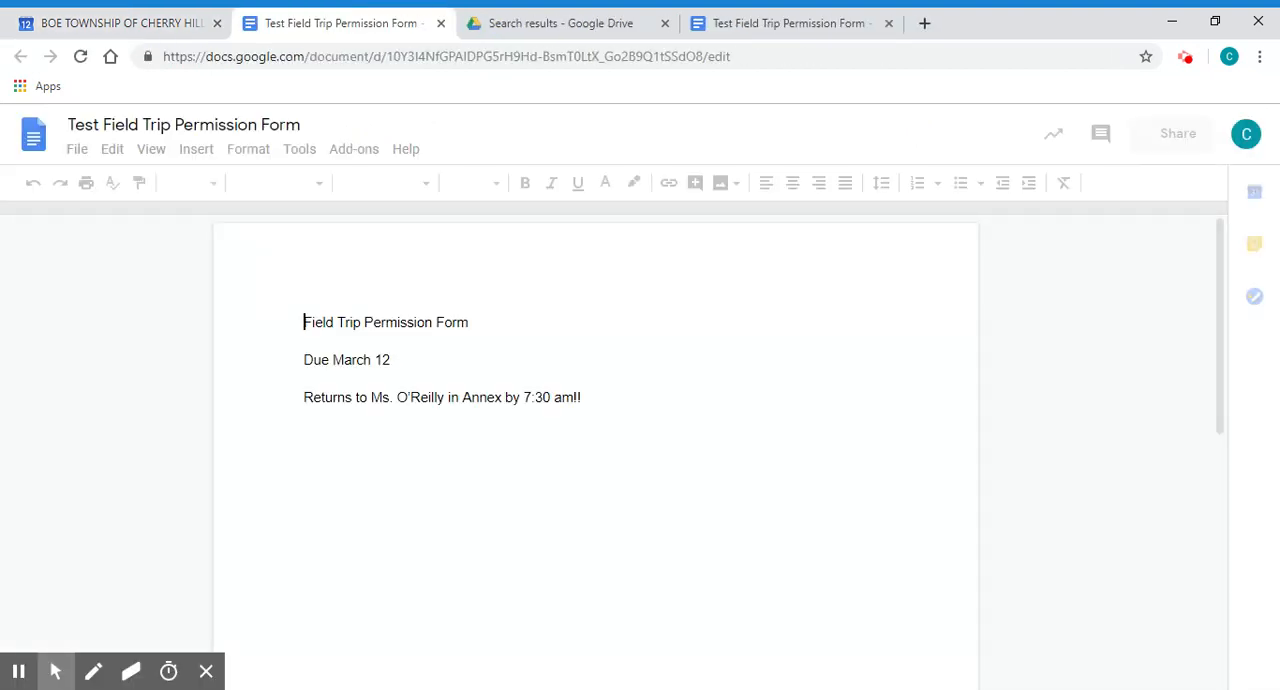
left_click(131, 30)
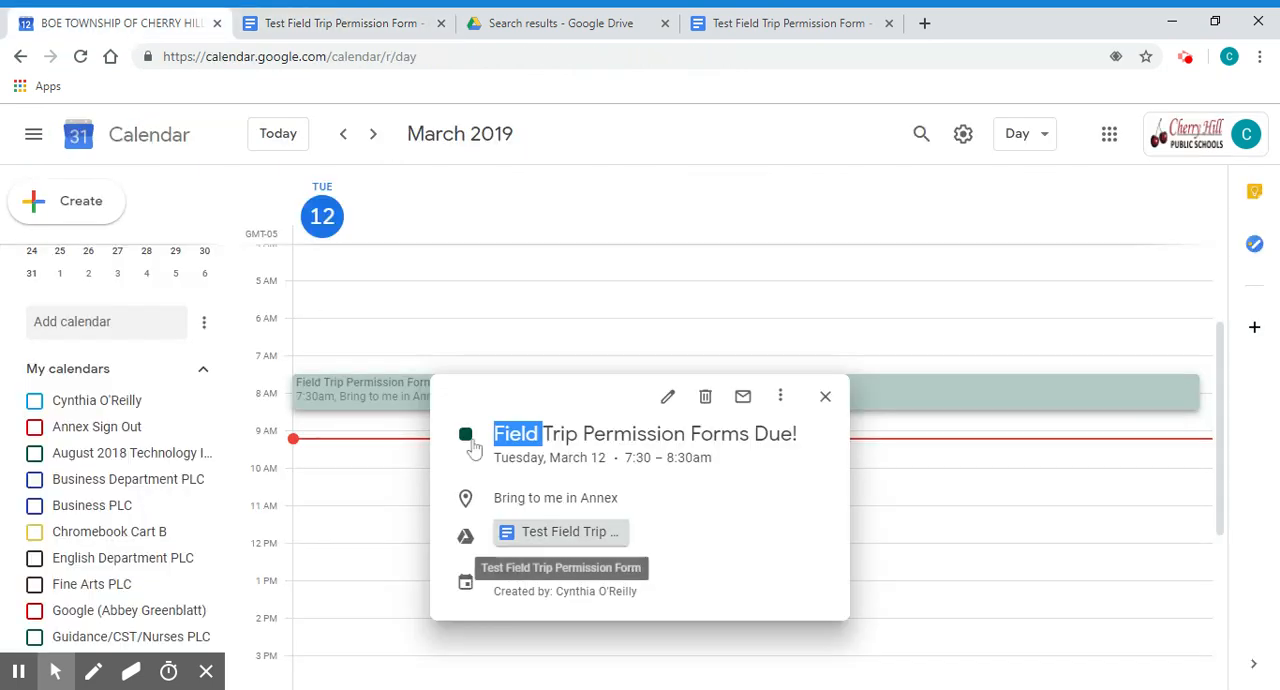
left_click(825, 396)
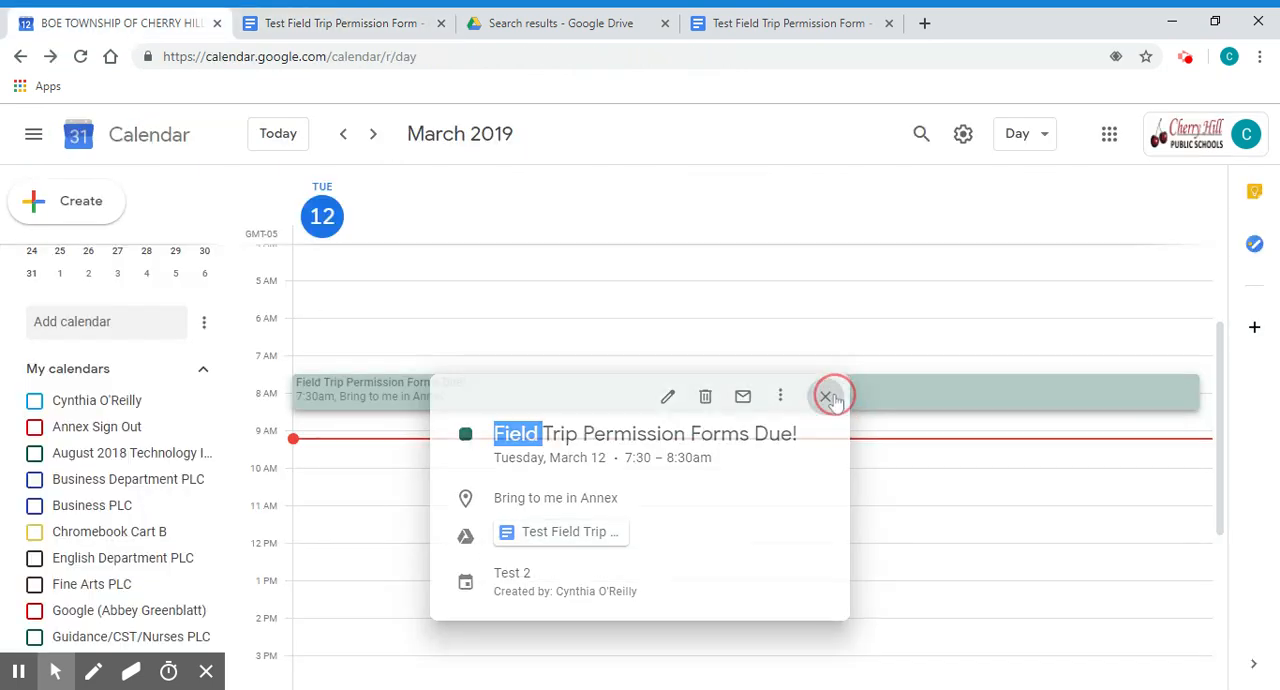